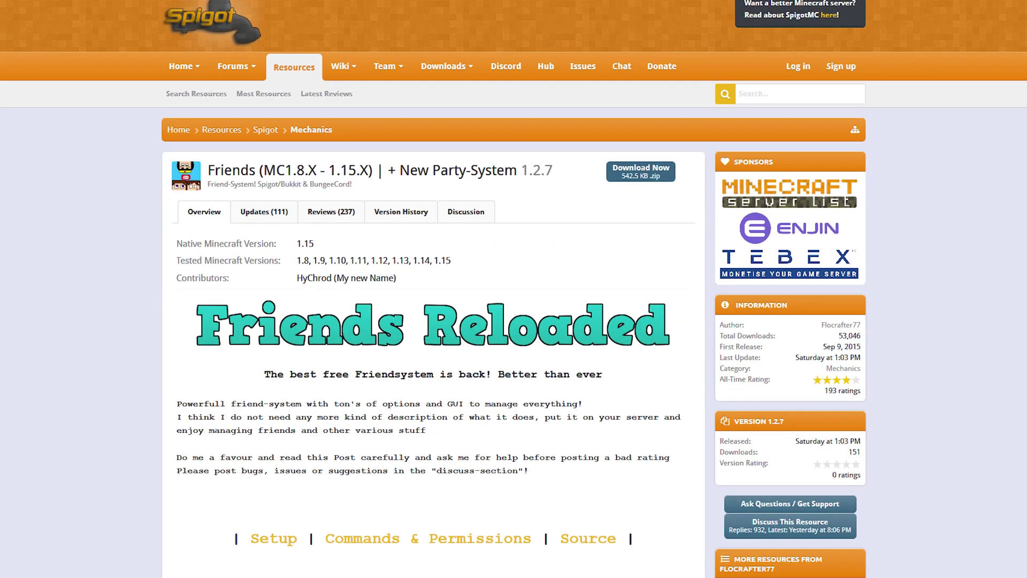
# Read through the Friends plugin's overview page, including its description, BungeeCord notes and pictures
pyautogui.scroll(-1, 514, 288)
pyautogui.scroll(-2, 514, 288)
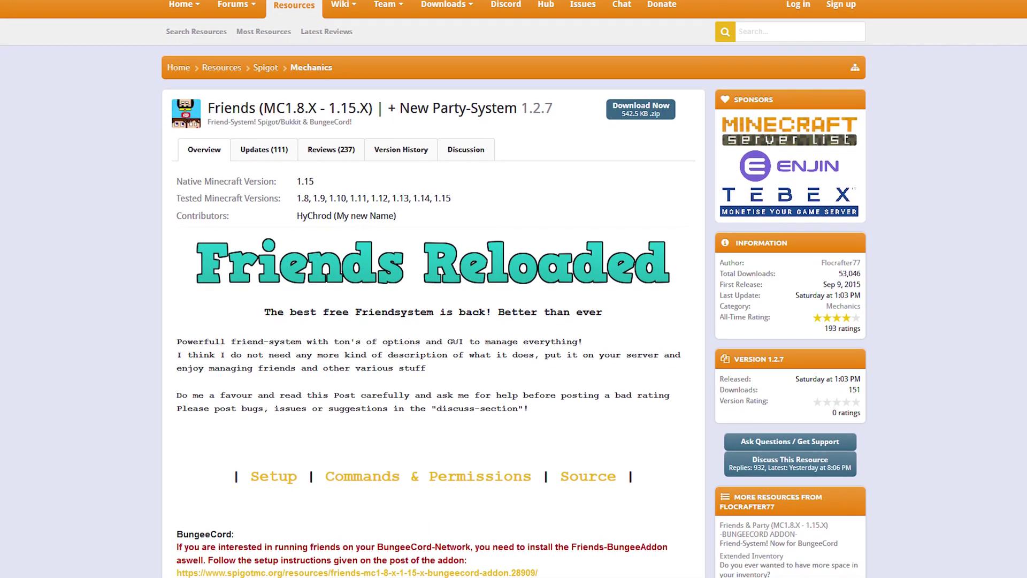
pyautogui.scroll(-5, 514, 289)
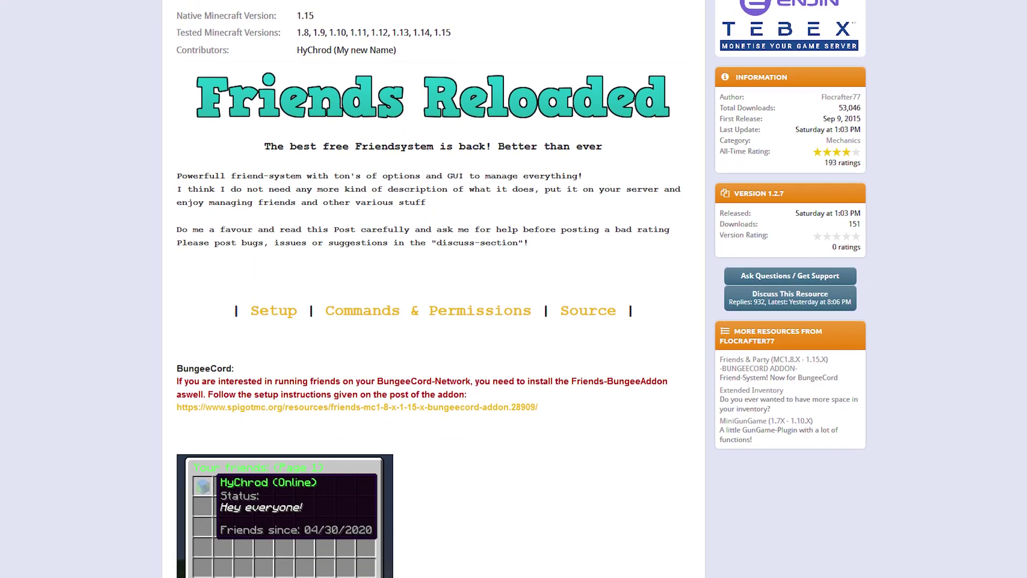
pyautogui.scroll(-8, 513, 289)
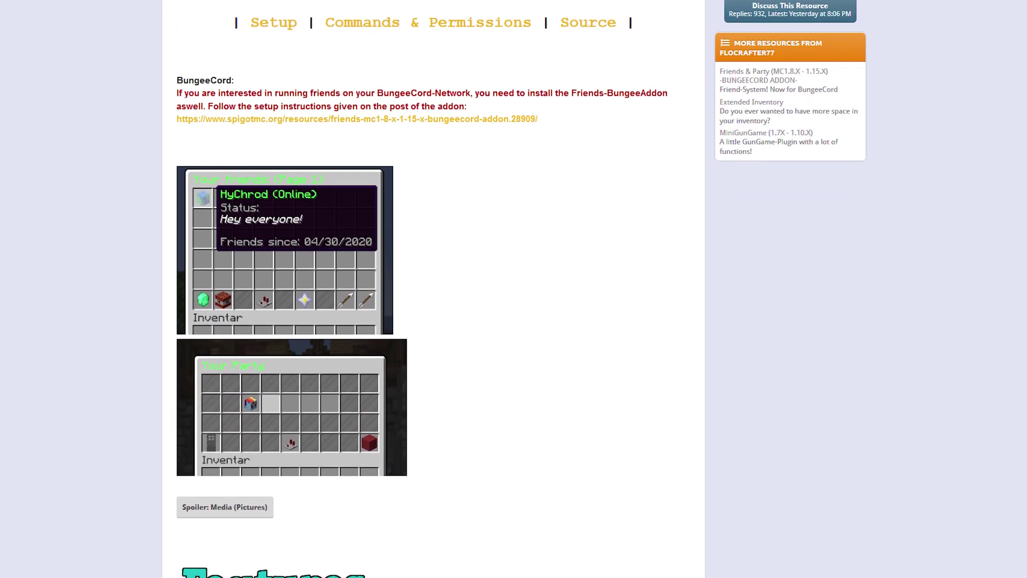
pyautogui.scroll(-20, 514, 289)
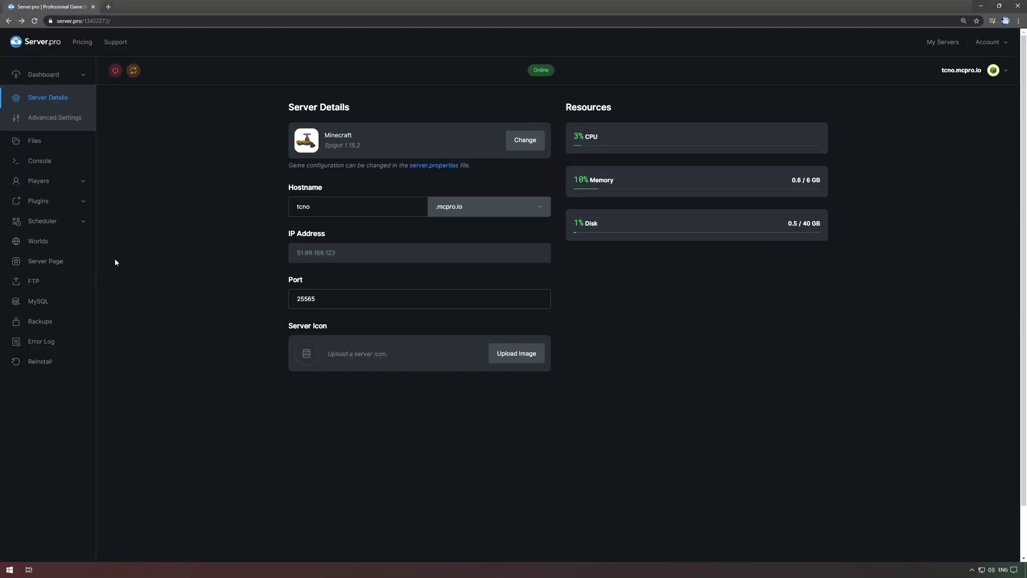
# Install the latest Friends (MC1.8.X - 1.15.X) plugin from the Spigot listing on Server.pro and restart the server
pyautogui.click(43, 218)
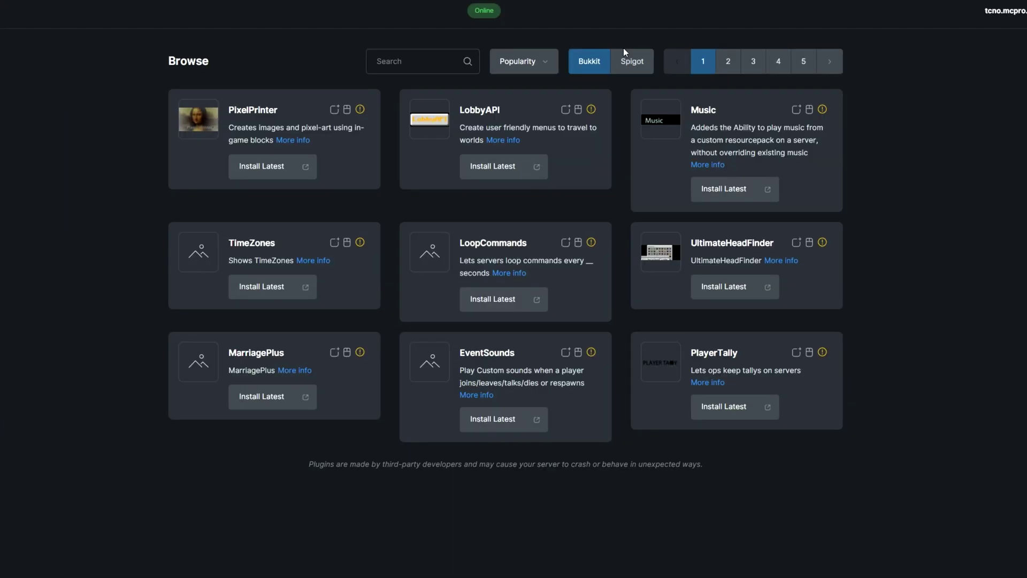
pyautogui.click(625, 54)
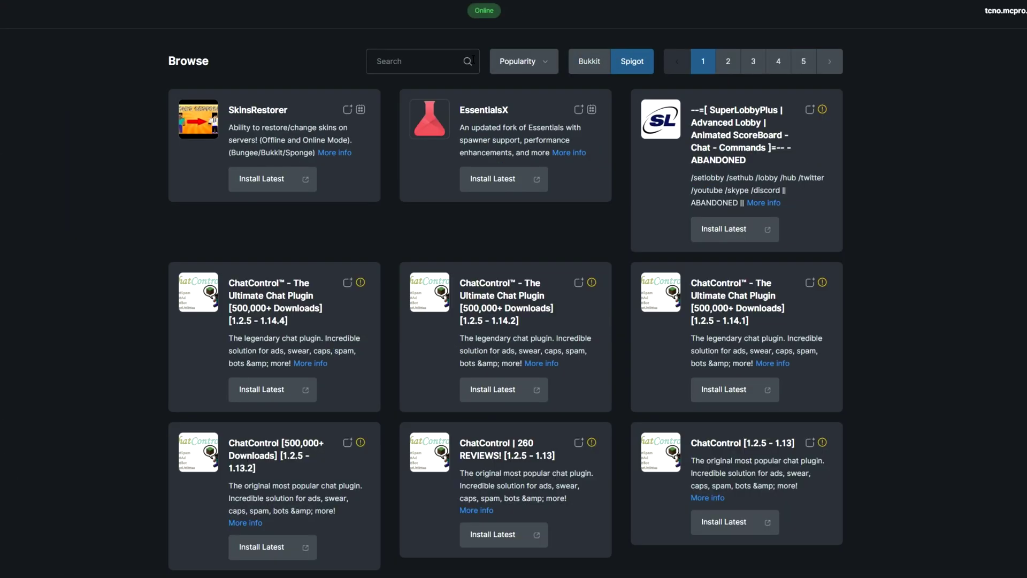
pyautogui.click(420, 60)
pyautogui.write('Friends')
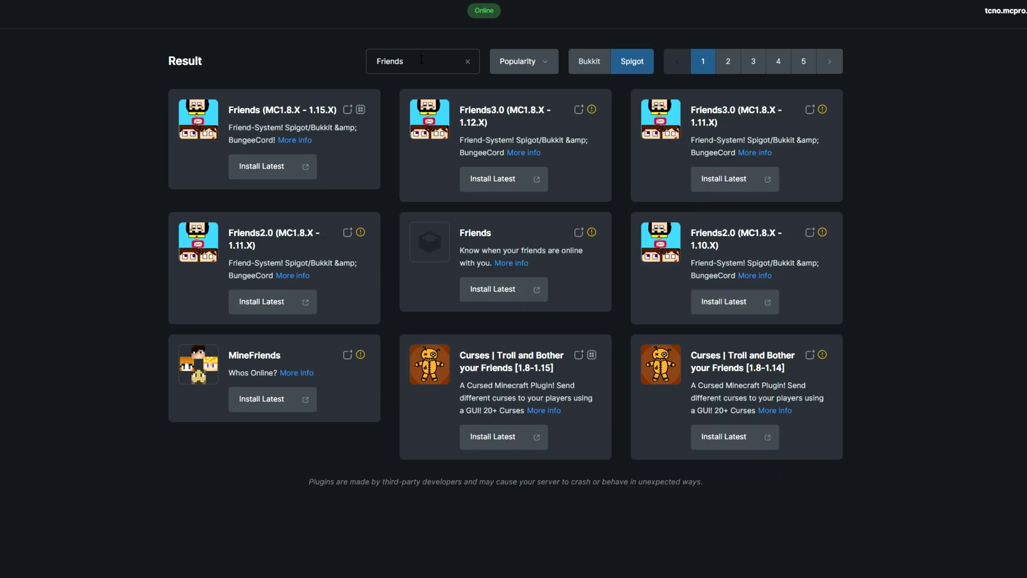
pyautogui.click(266, 169)
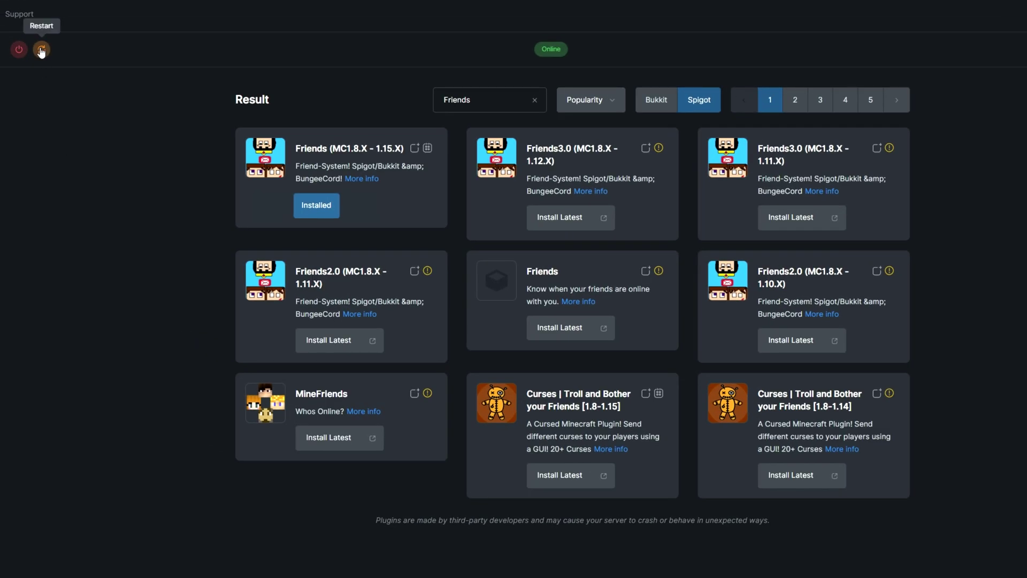
pyautogui.click(41, 50)
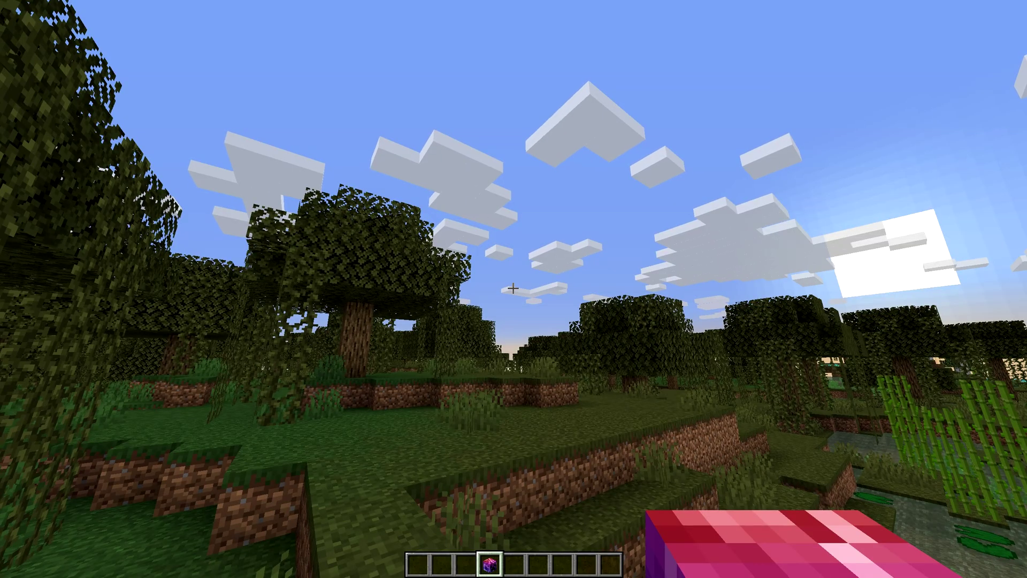
# In Minecraft, view the friends menu through the held head item and list the friend commands with /friends help
pyautogui.rightClick(512, 289)
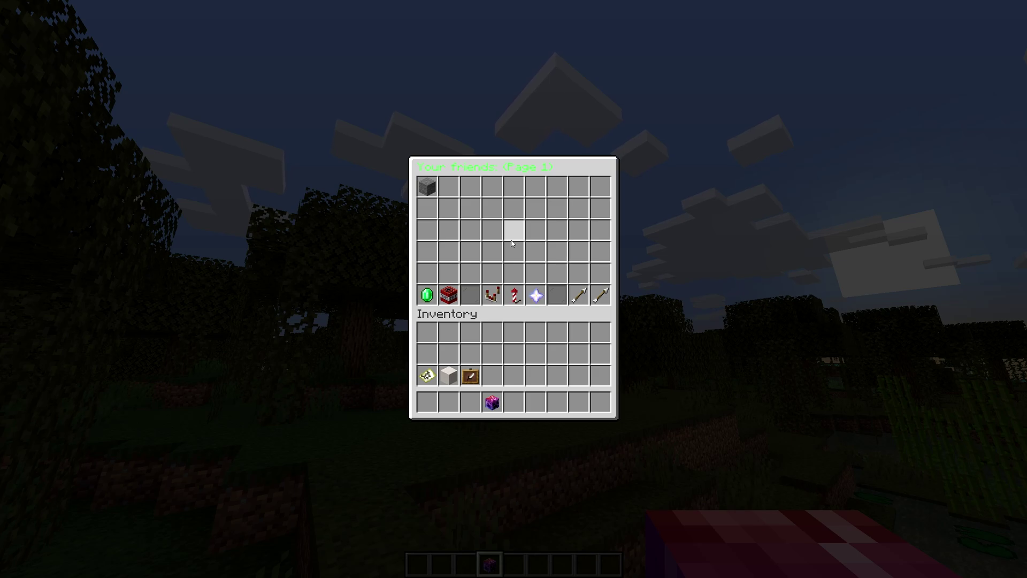
pyautogui.press('Escape')
pyautogui.write('/friends hel')
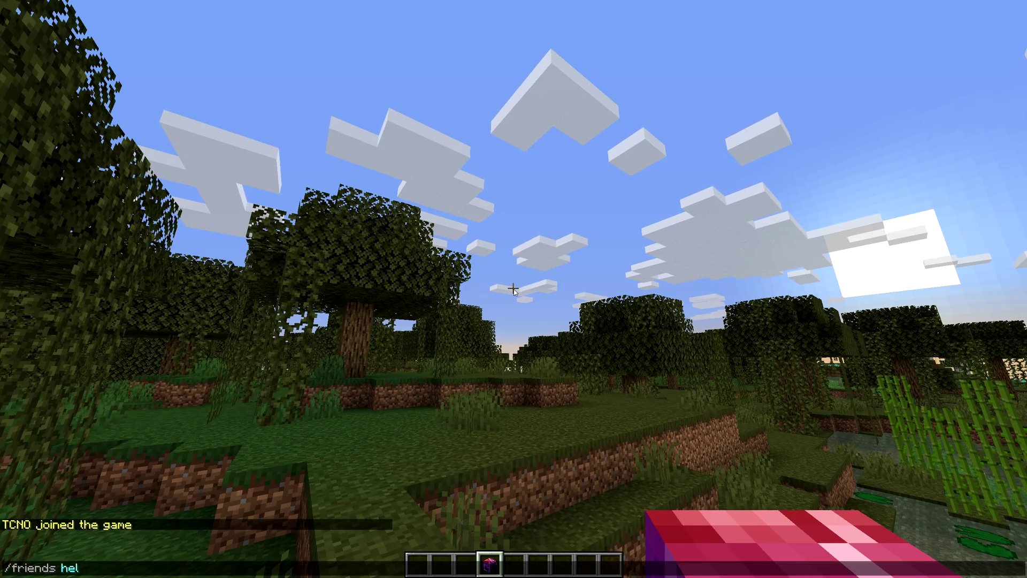
pyautogui.write('p')
pyautogui.press('Return')
# List the party commands with /party help and look at the friends menu again
pyautogui.press('/')
pyautogui.write('party h')
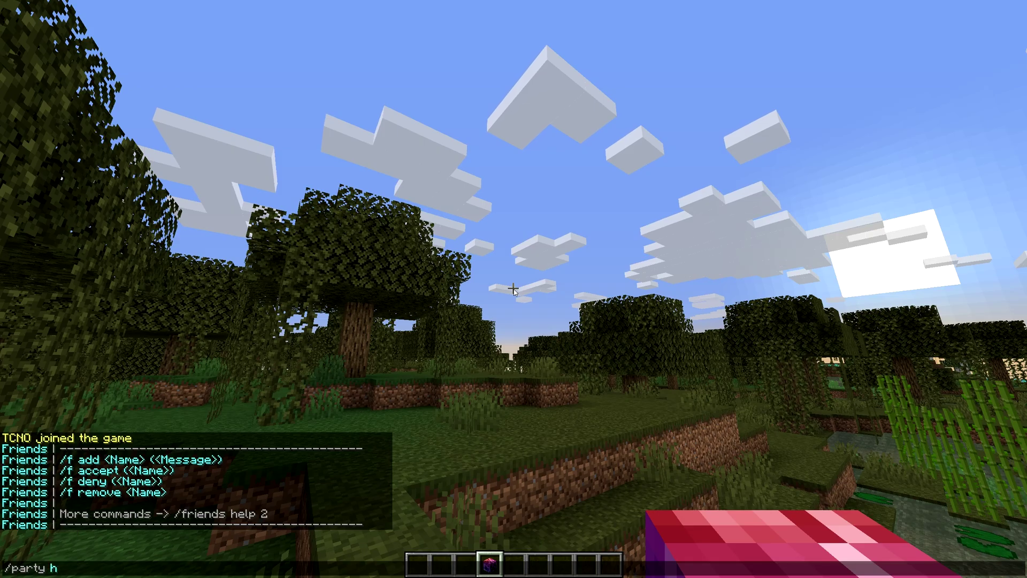
pyautogui.write('elp')
pyautogui.press('Return')
pyautogui.rightClick(513, 289)
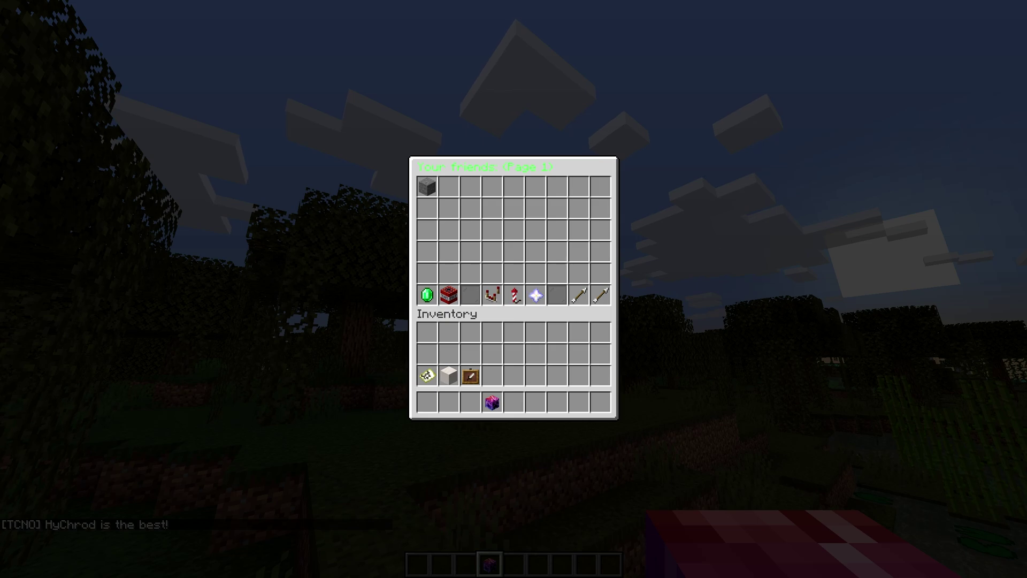
pyautogui.press('Escape')
# Send a friend request to the other player with the /friends add command
pyautogui.press('/')
pyautogui.write('friends ad')
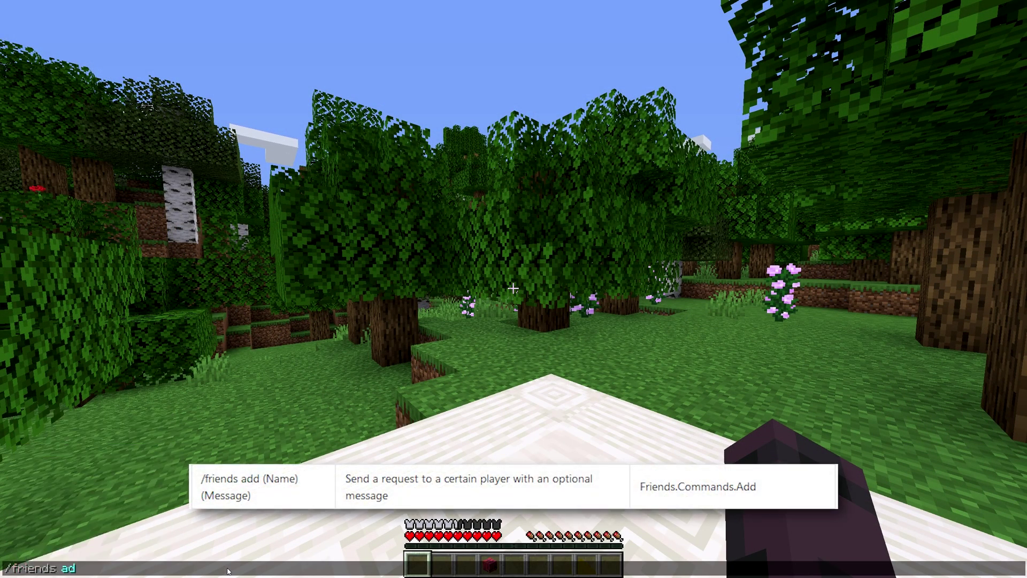
pyautogui.write('d TCNO')
pyautogui.press('Return')
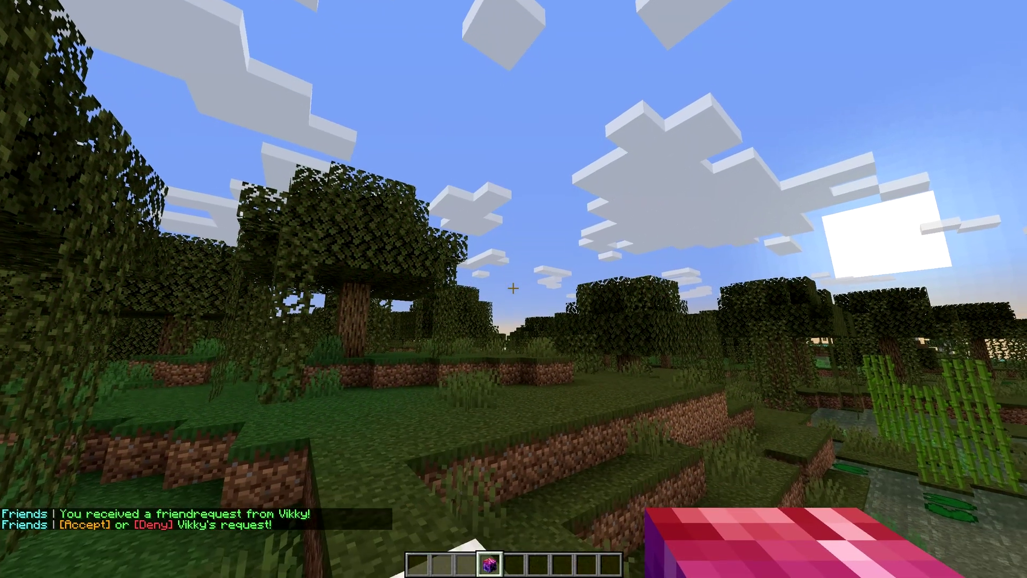
# Open the friends menu with /friend on the receiving account and accept the pending friend request
pyautogui.press('t')
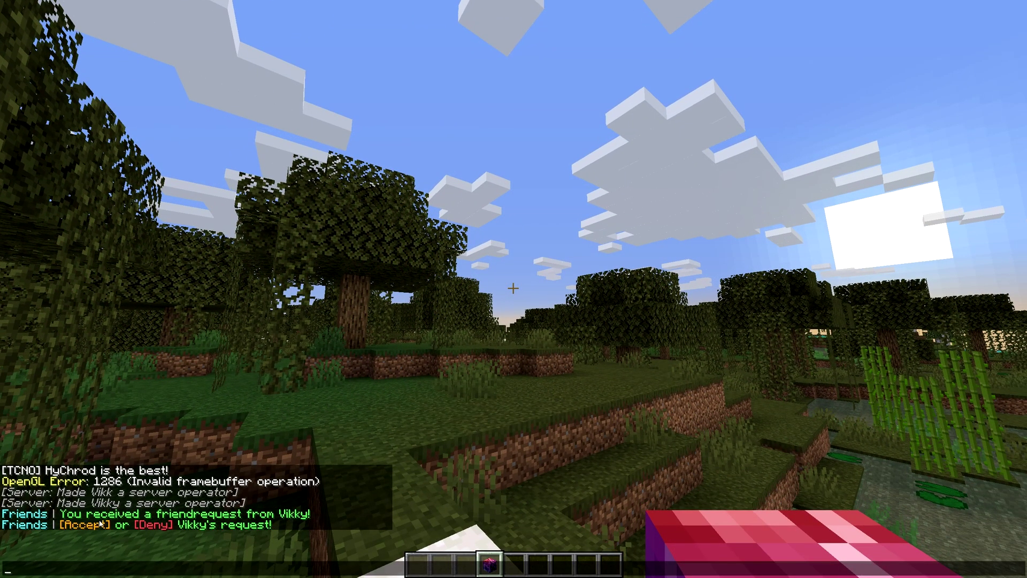
pyautogui.press('Escape')
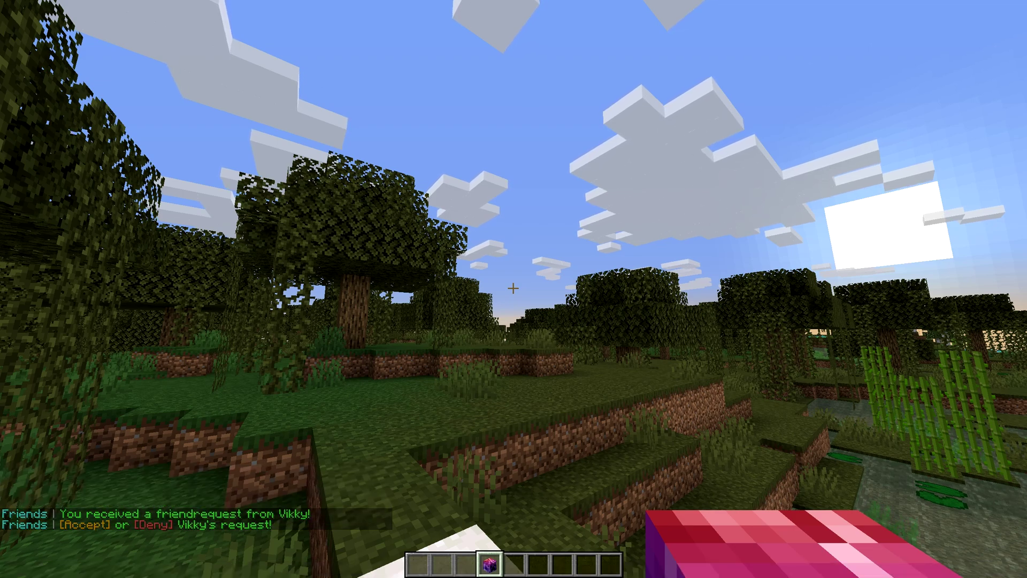
pyautogui.write('t/friend')
pyautogui.press('Return')
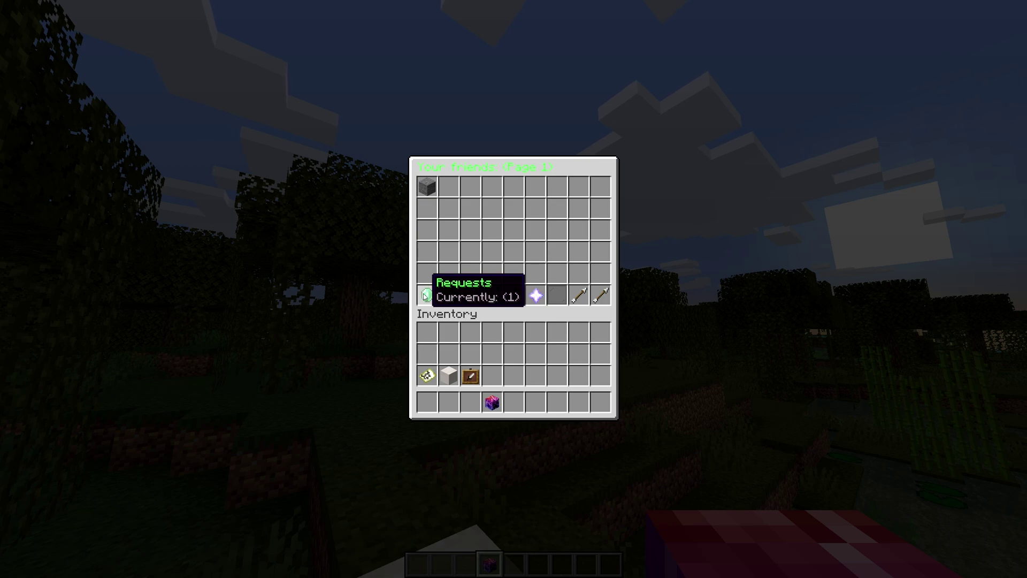
pyautogui.click(426, 296)
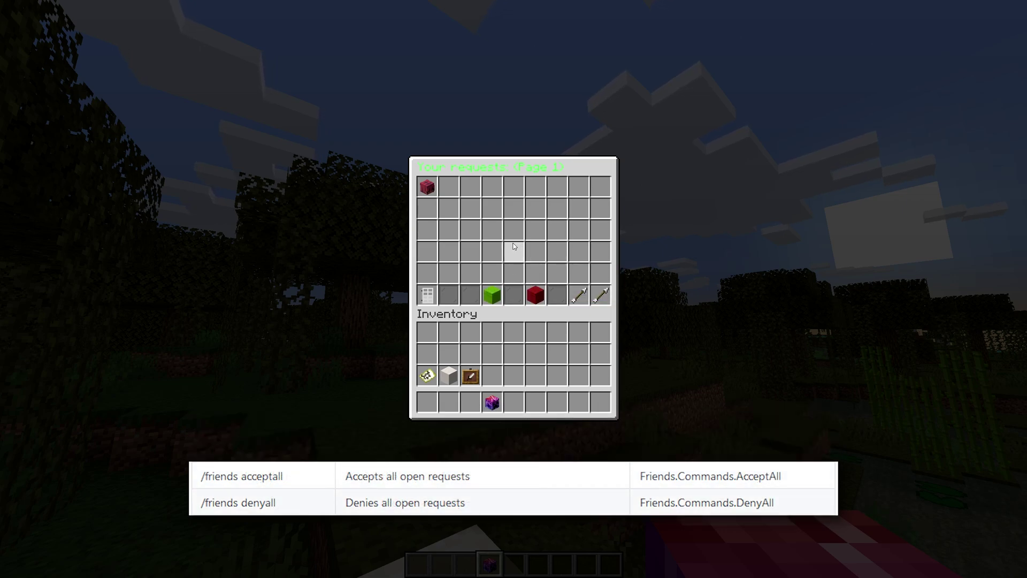
pyautogui.click(428, 187)
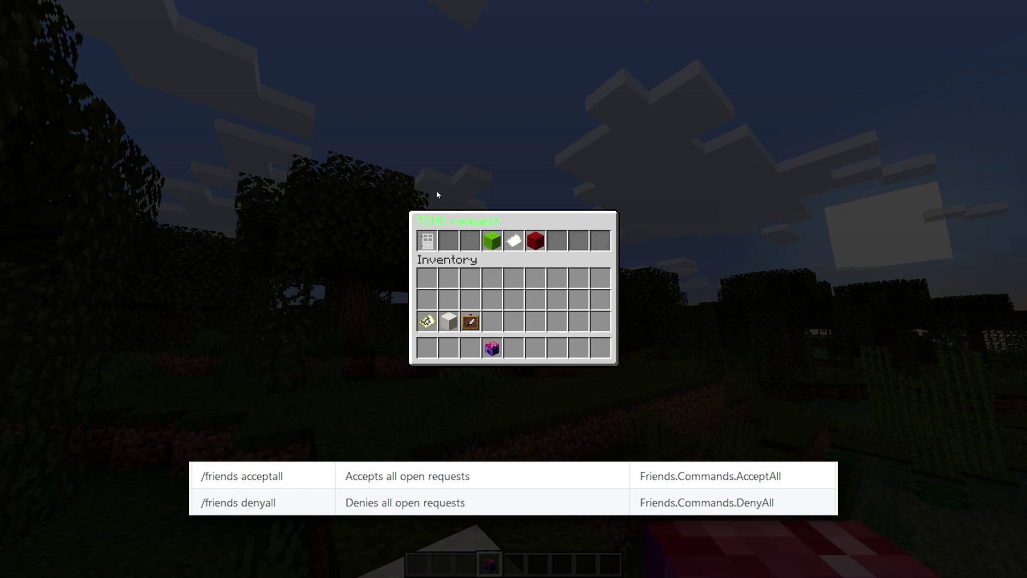
pyautogui.click(492, 242)
# Check the blocked players list and return to the friends list
pyautogui.click(427, 294)
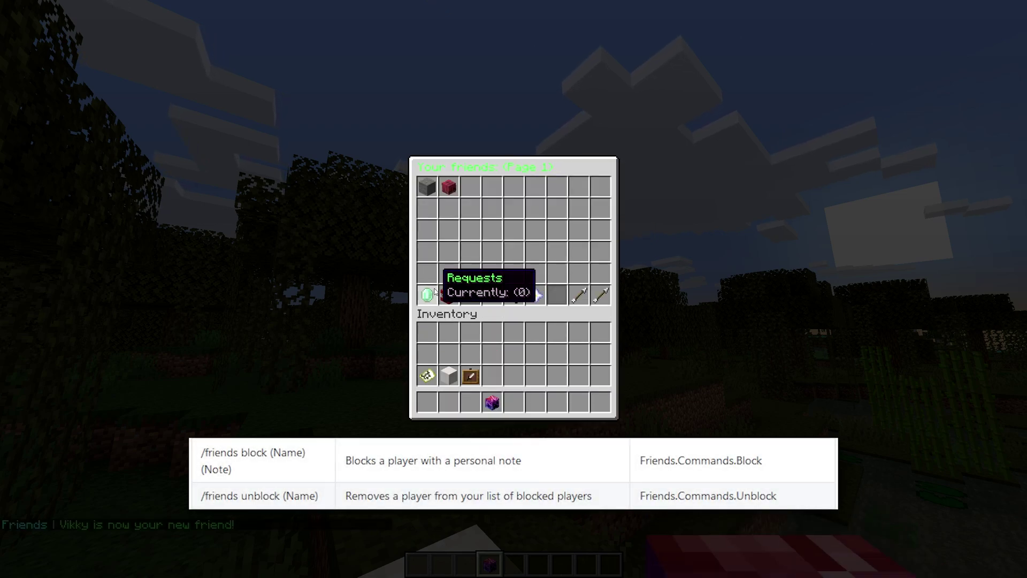
pyautogui.click(454, 291)
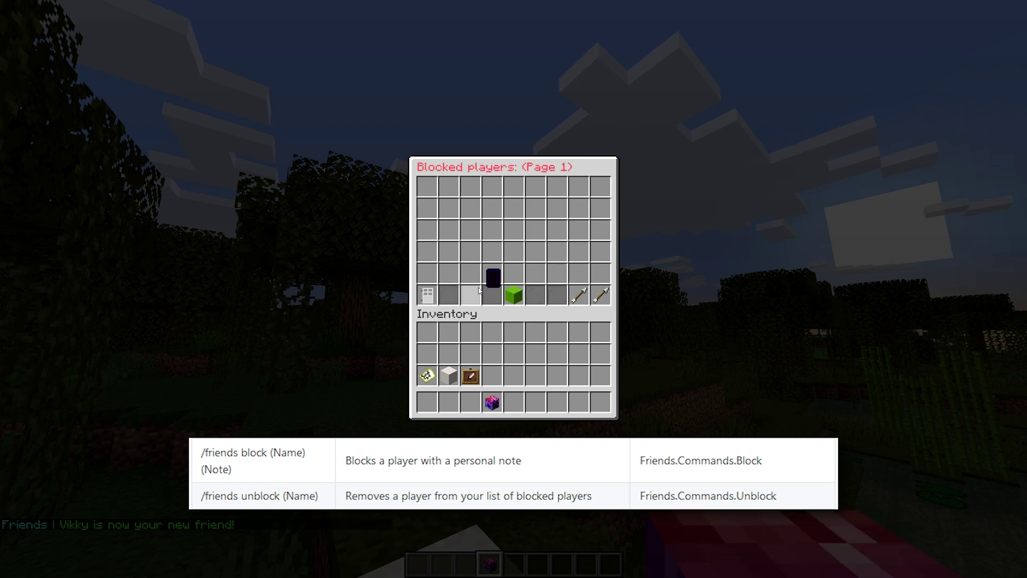
pyautogui.click(436, 295)
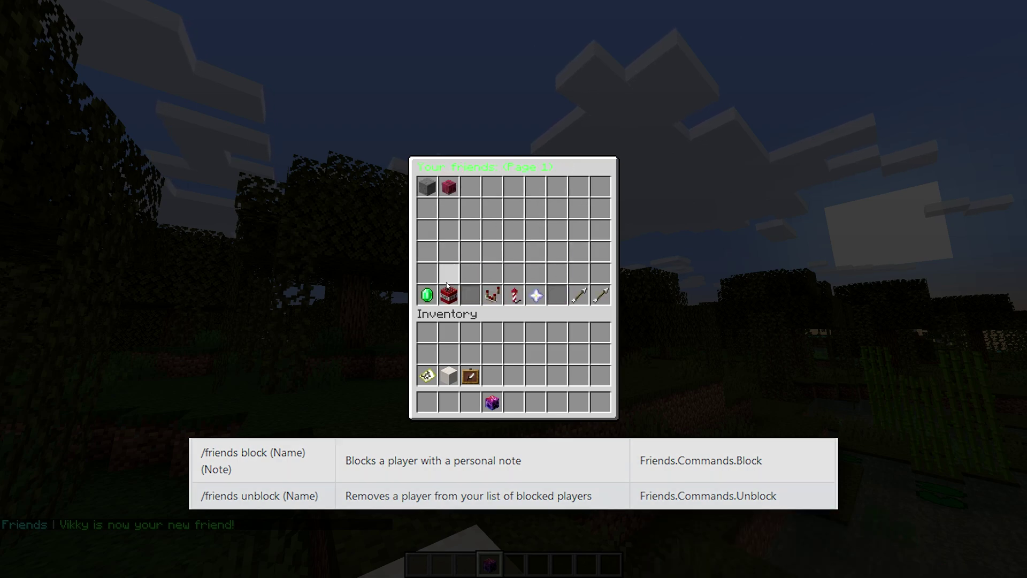
# Change the personal status to "Test status" in the friends options
pyautogui.click(491, 293)
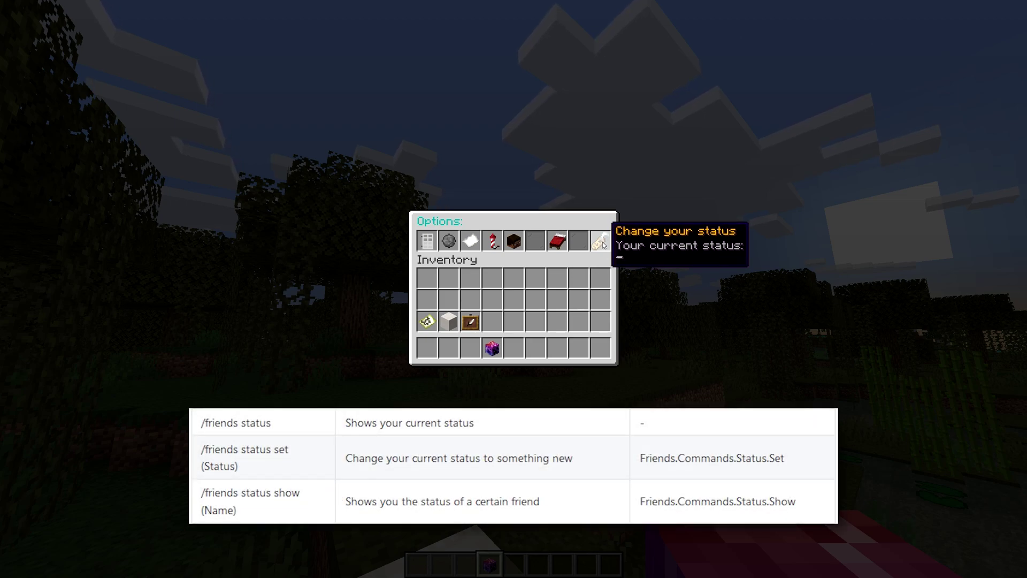
pyautogui.click(601, 242)
pyautogui.press('BackSpace')
pyautogui.write('Test status')
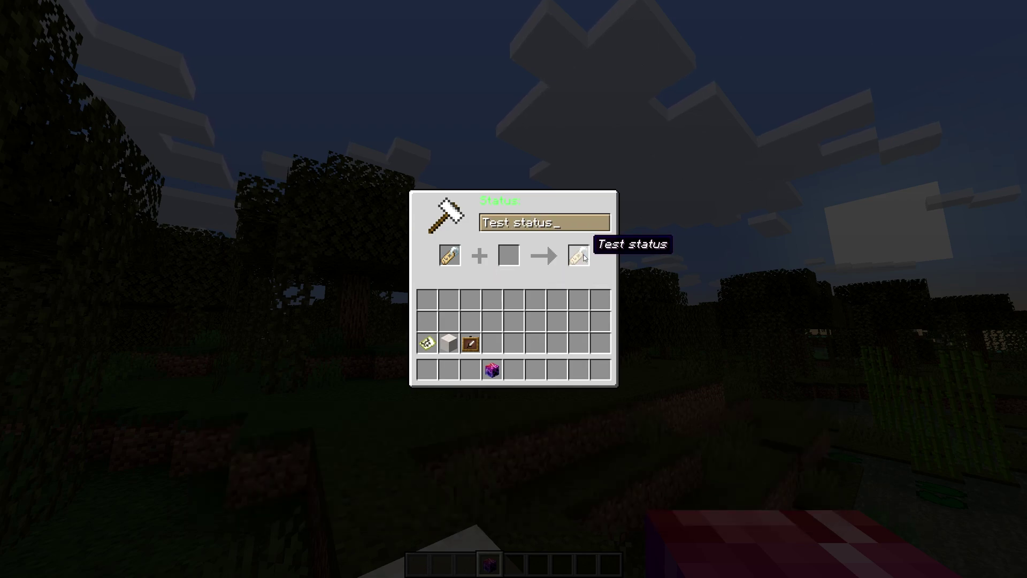
pyautogui.click(588, 247)
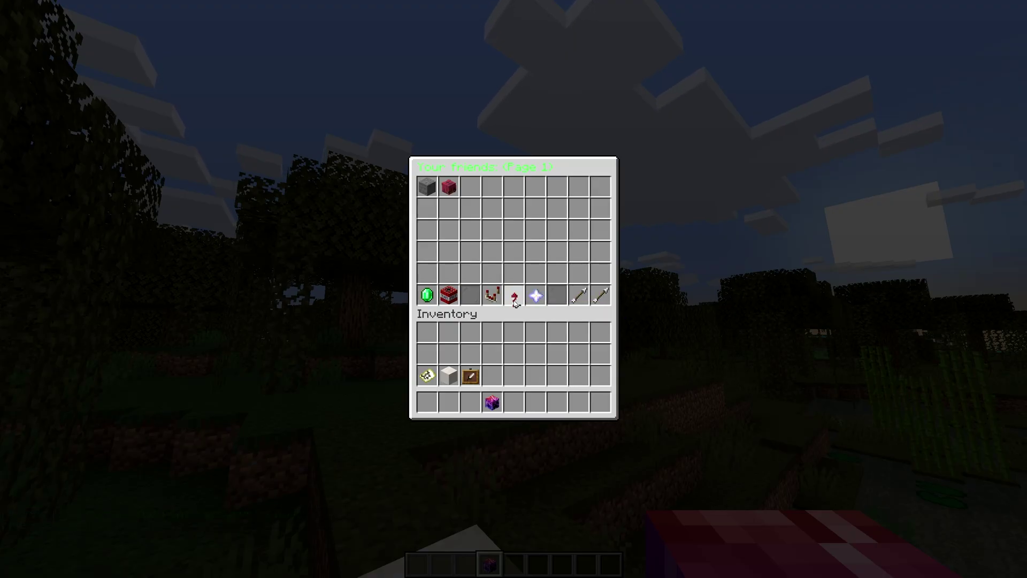
# Create a party and toggle its visibility, leaving it on Private
pyautogui.click(515, 301)
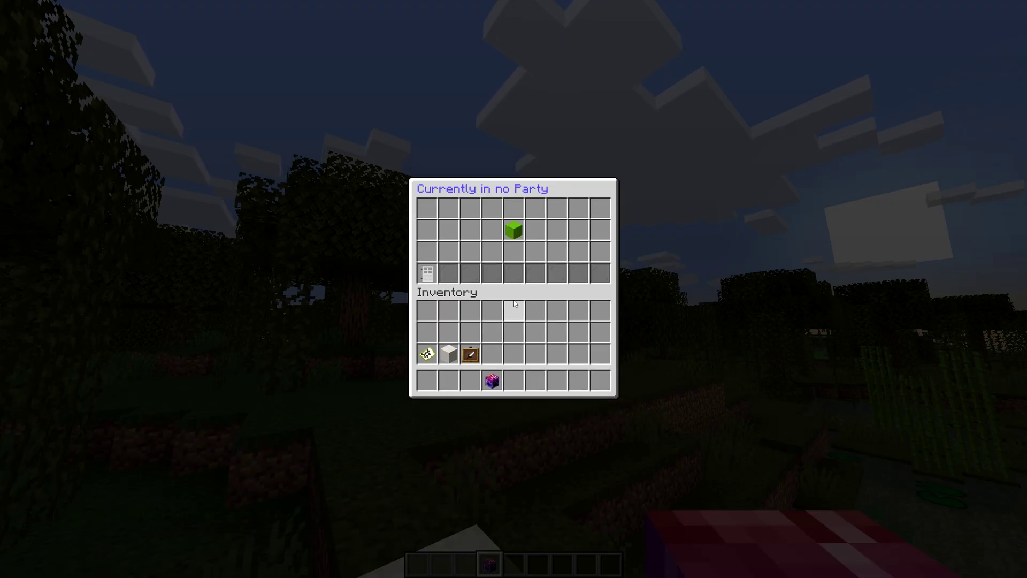
pyautogui.click(515, 230)
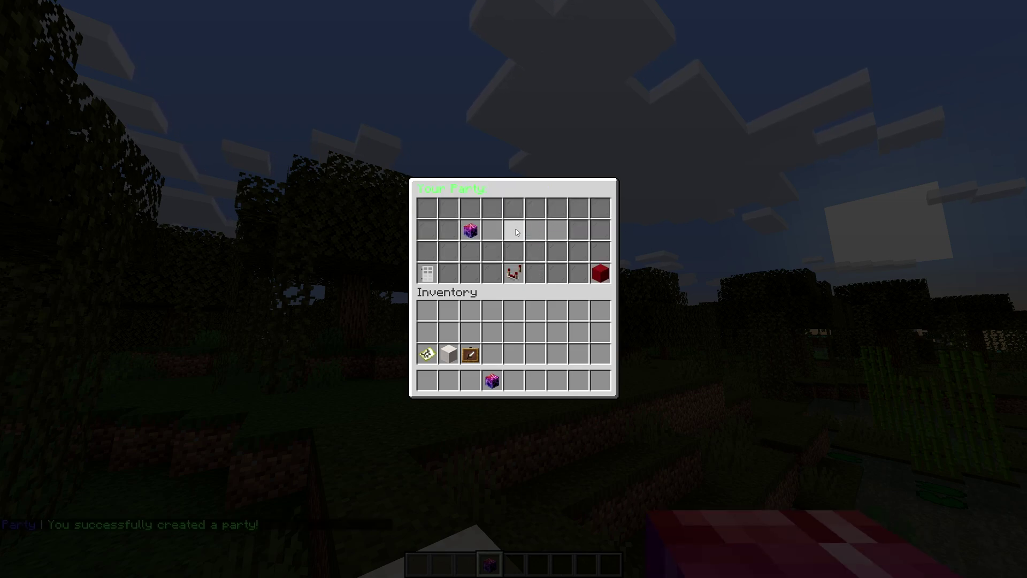
pyautogui.click(515, 274)
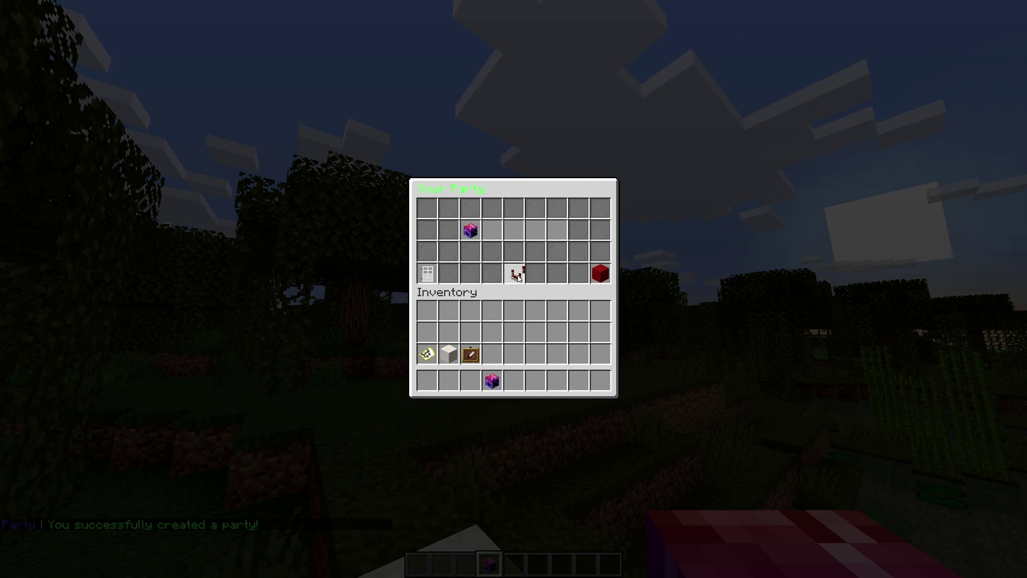
pyautogui.click(515, 274)
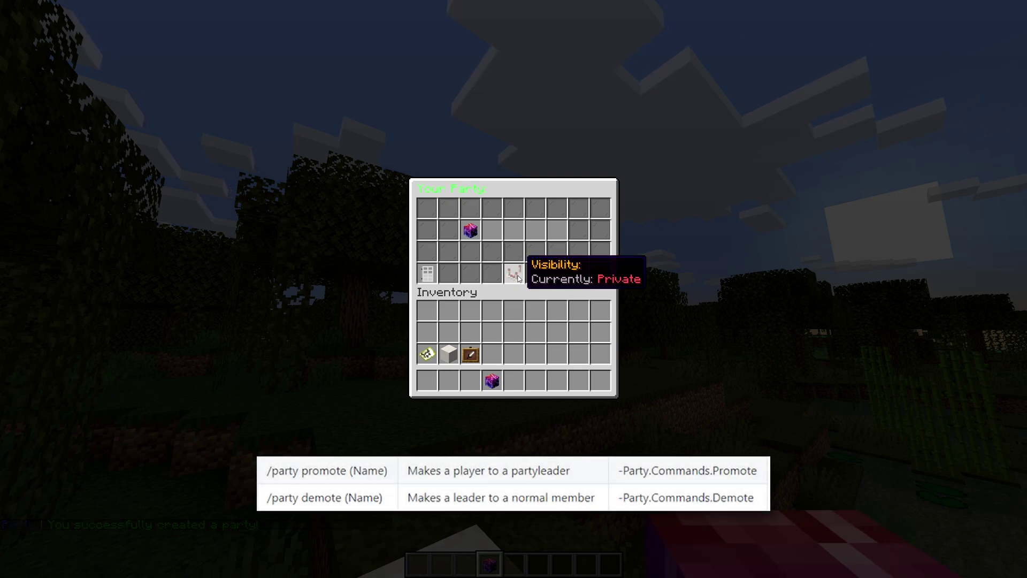
# Open the own party member's options and examine the promote and Remove from Party actions
pyautogui.click(471, 230)
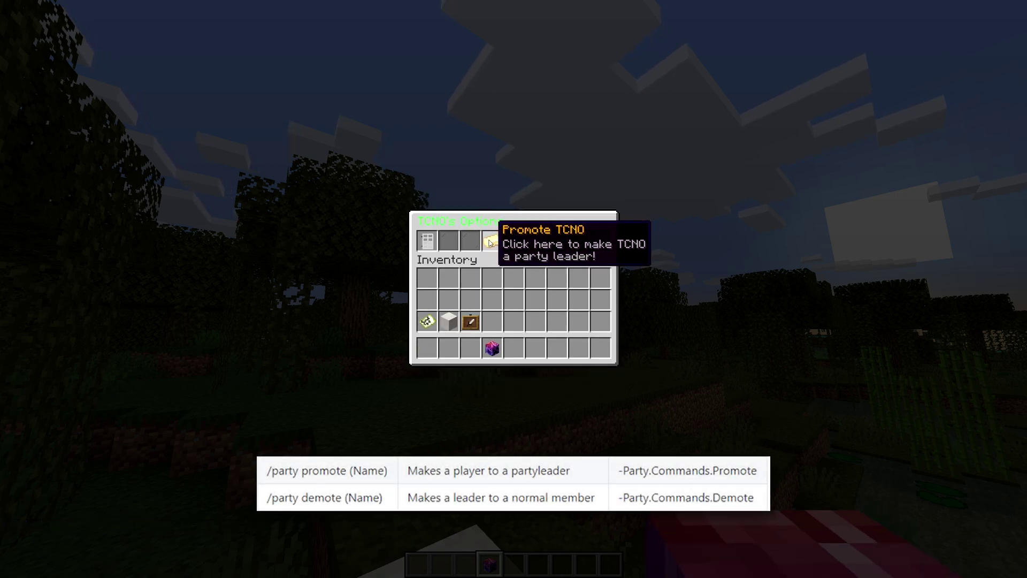
pyautogui.click(490, 244)
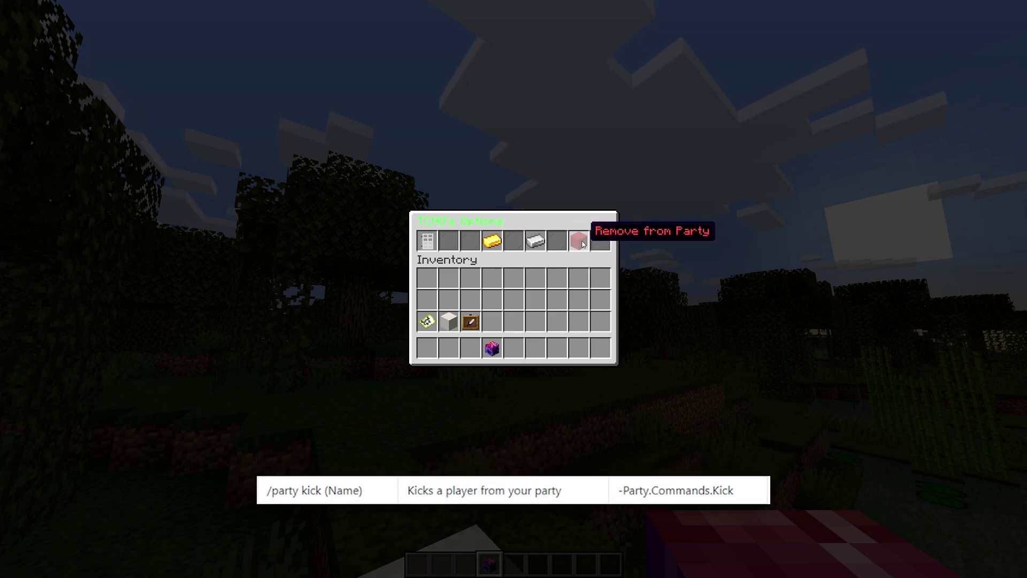
pyautogui.click(583, 244)
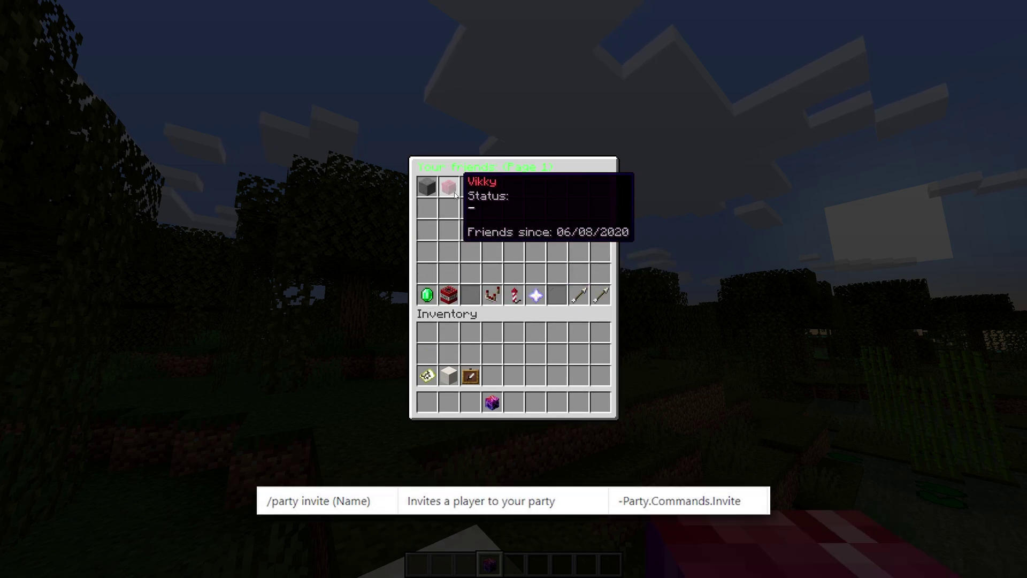
# Invite the new friend to the party and accept the invite in chat on the friend's account
pyautogui.click(455, 194)
pyautogui.click(557, 242)
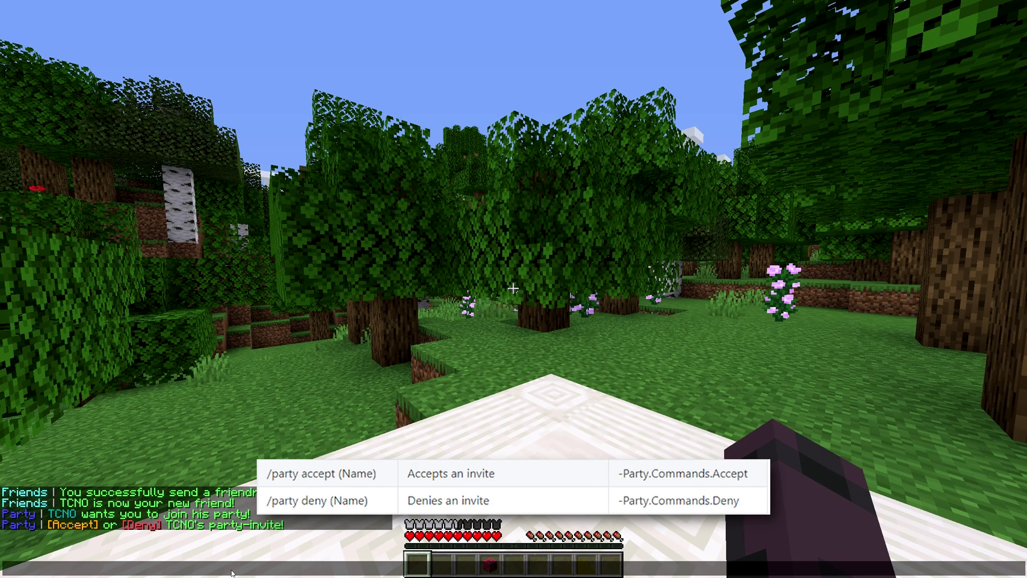
pyautogui.click(73, 528)
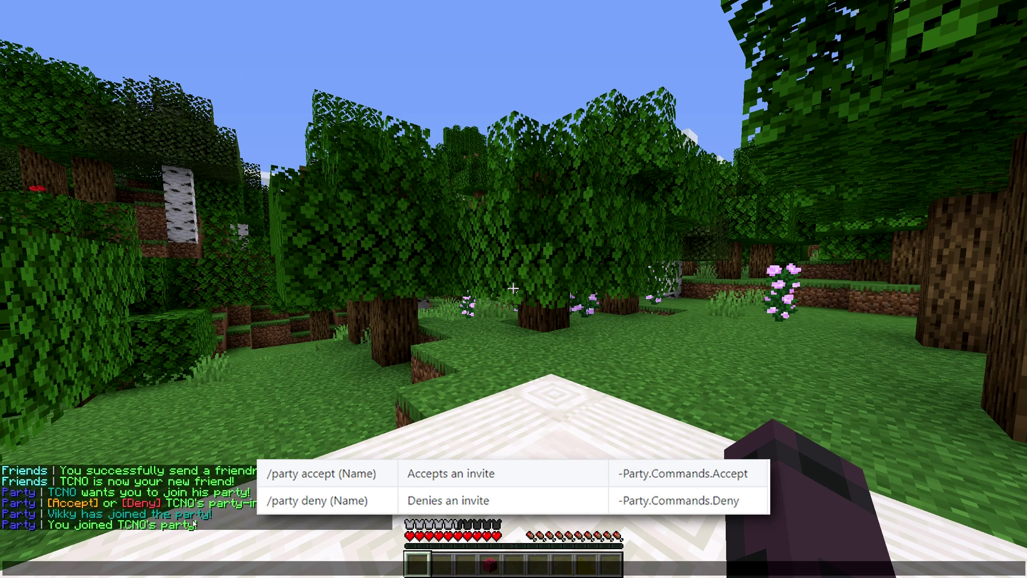
# Run the /party join command with the party owner's name on the friend's account
pyautogui.press('Escape')
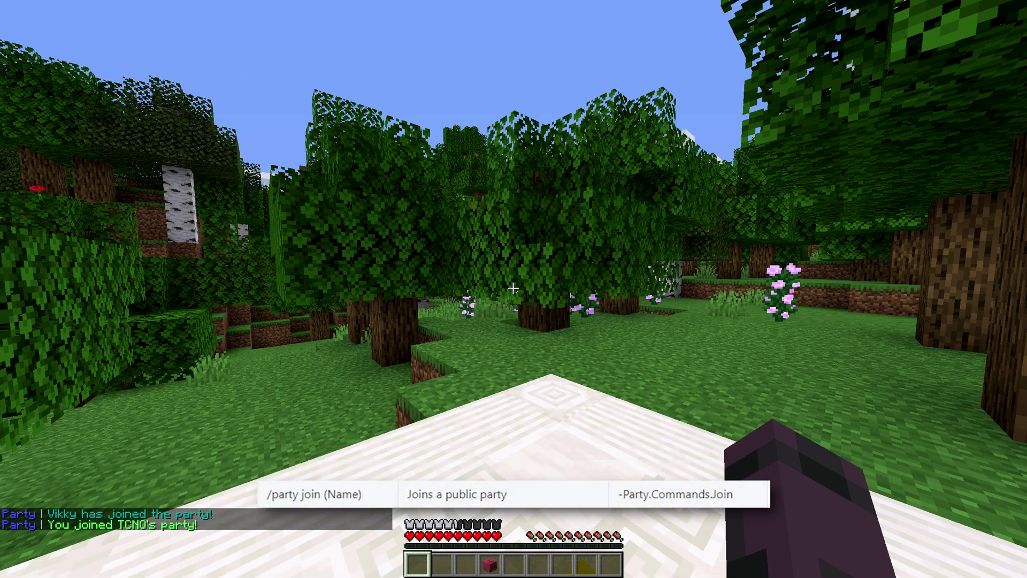
pyautogui.write('/party join TCNO')
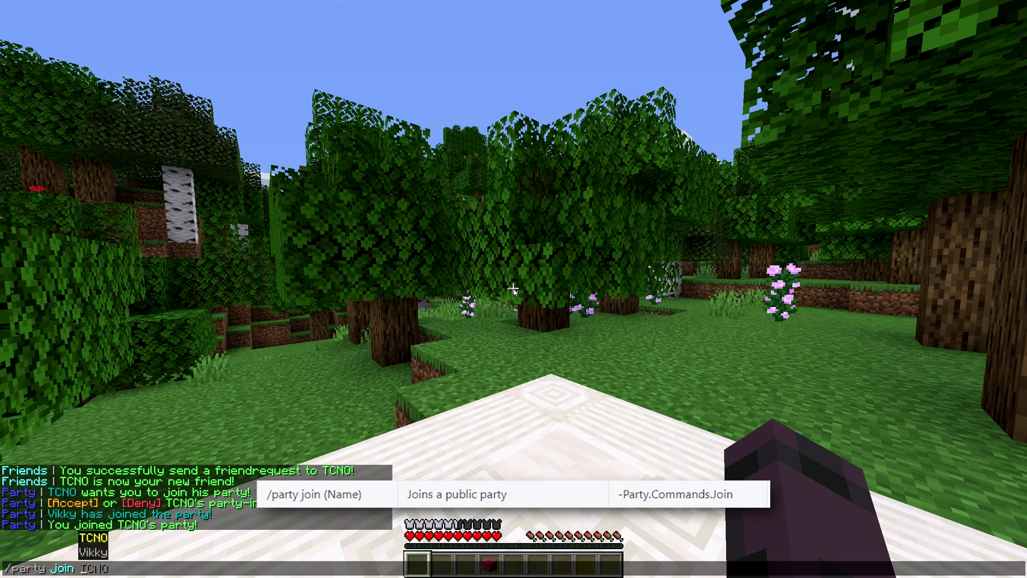
pyautogui.press('Return')
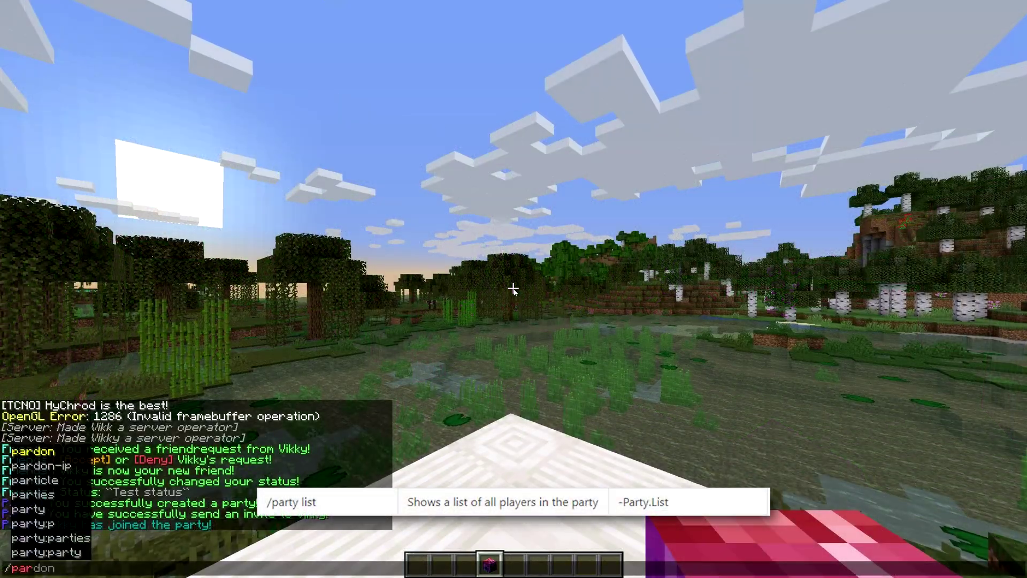
# Open the party member list on the owner's account and promote the friend to party leader
pyautogui.press('Escape')
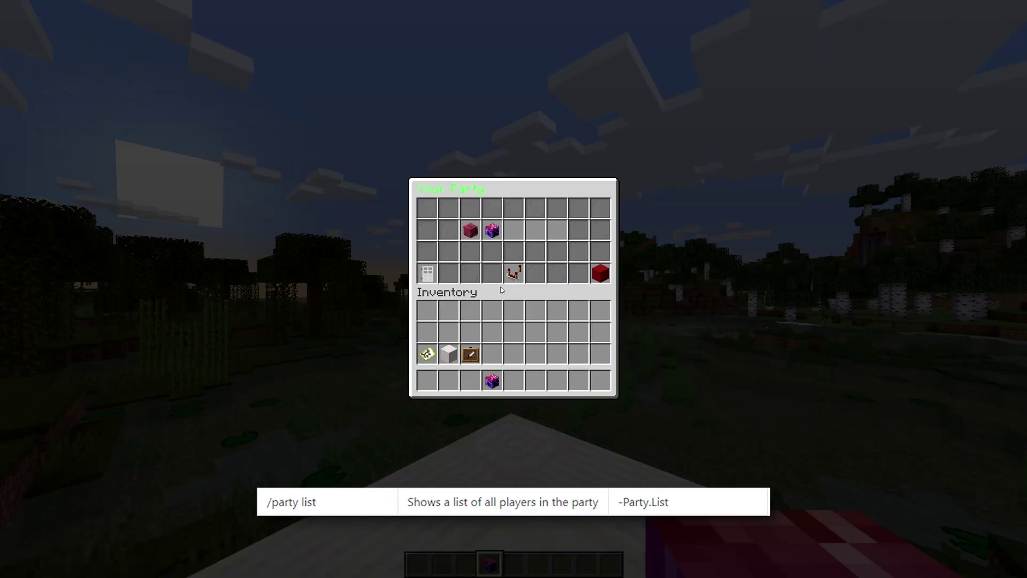
pyautogui.click(427, 273)
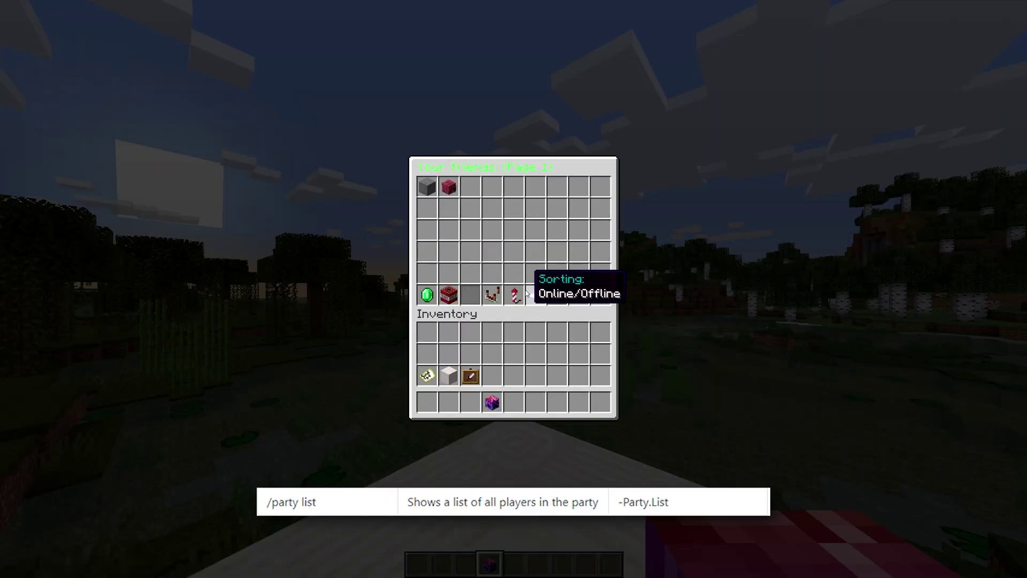
pyautogui.click(516, 296)
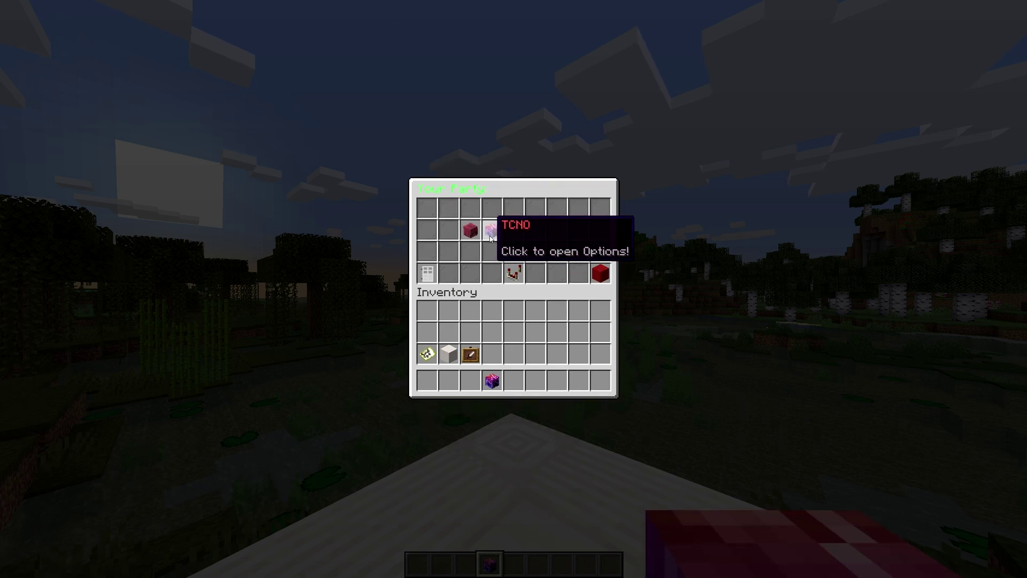
pyautogui.click(470, 230)
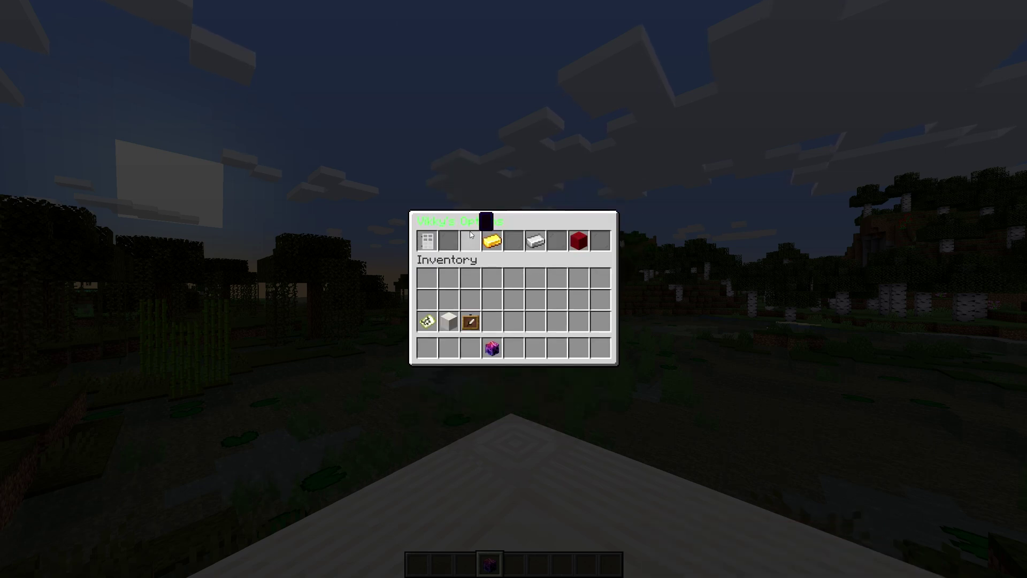
pyautogui.click(498, 238)
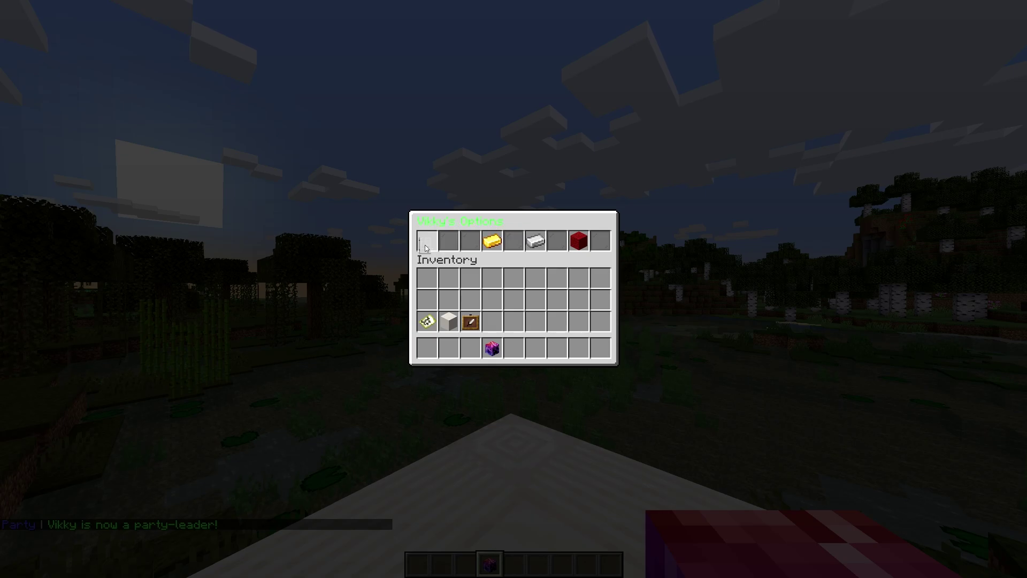
pyautogui.write('@party Hello everyu')
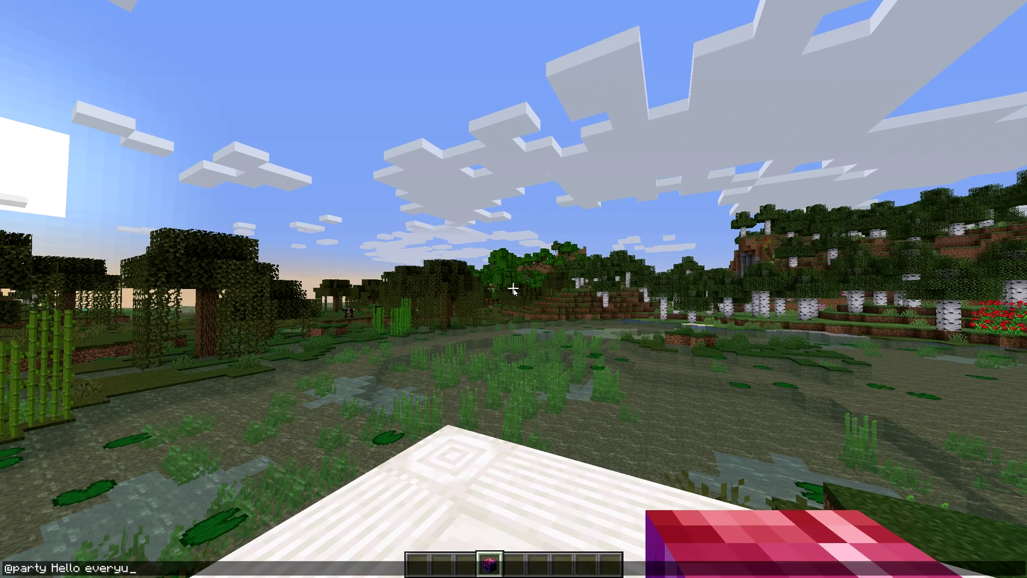
pyautogui.press('BackSpace')
pyautogui.write('one!')
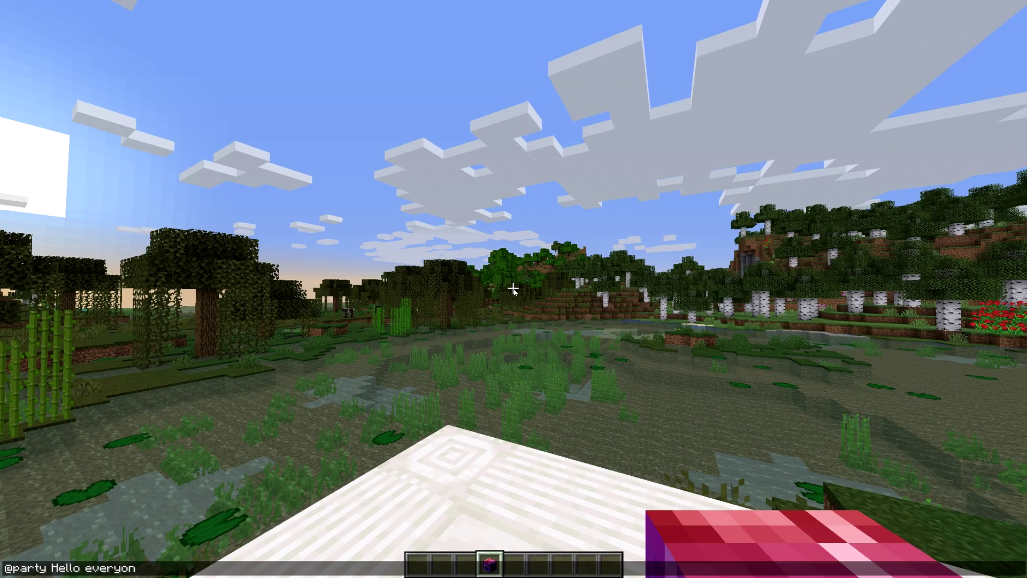
pyautogui.press('Return')
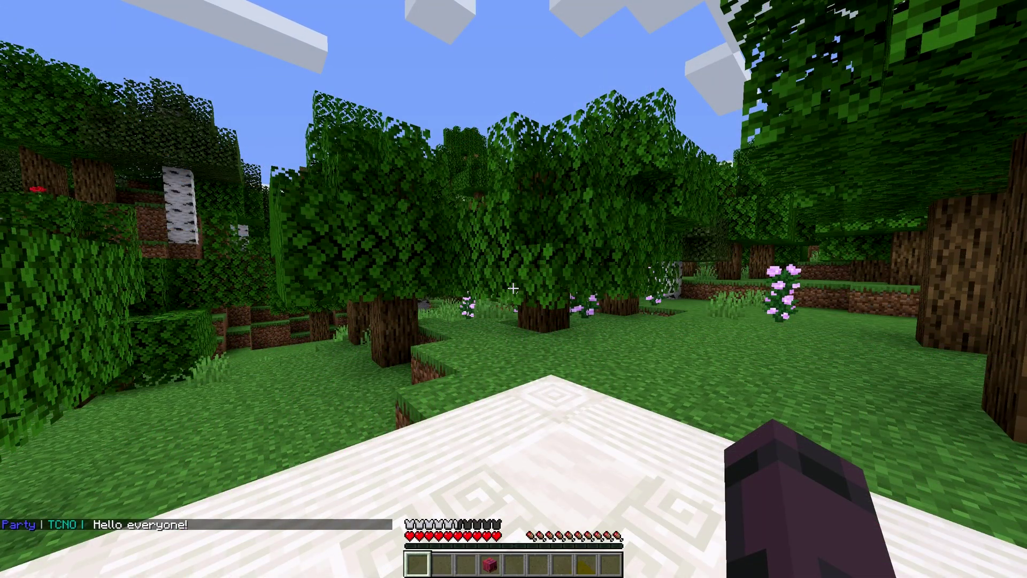
pyautogui.press('t')
pyautogui.write('@friends Hello fr')
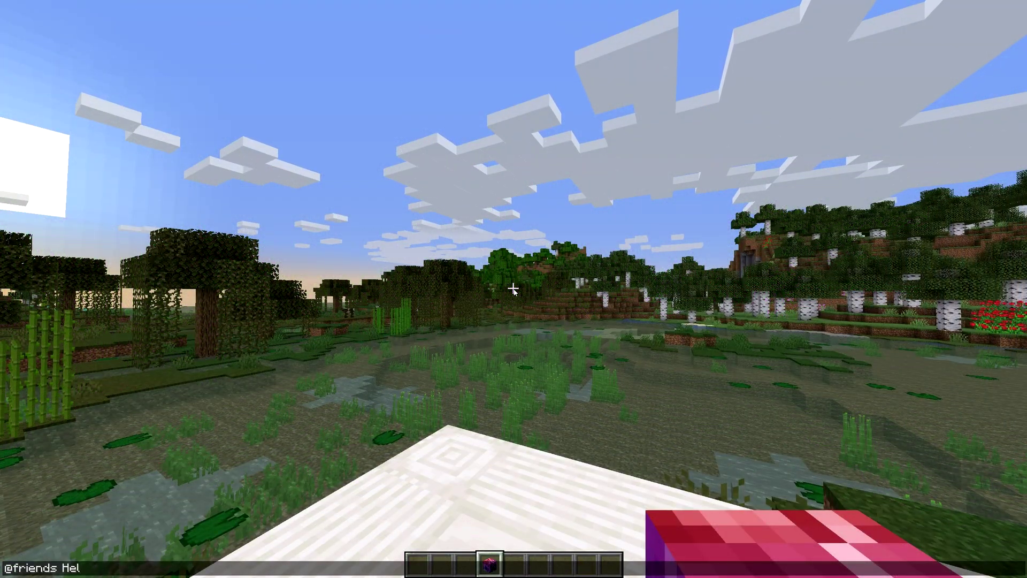
pyautogui.write('iends!')
pyautogui.press('Return')
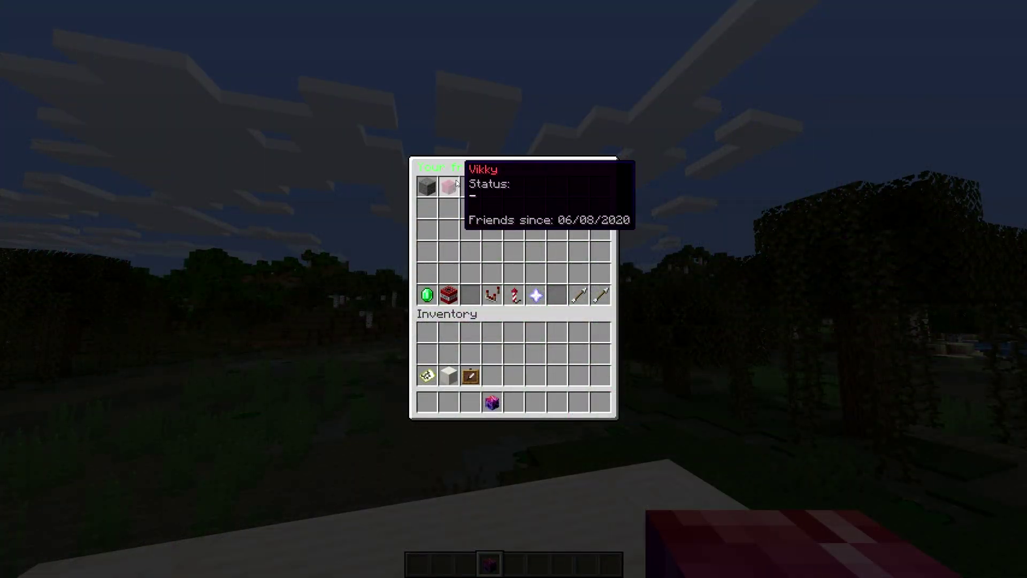
# Examine the friend's options, including the remove-from-friends action, and close the friends menu without changes
pyautogui.click(431, 183)
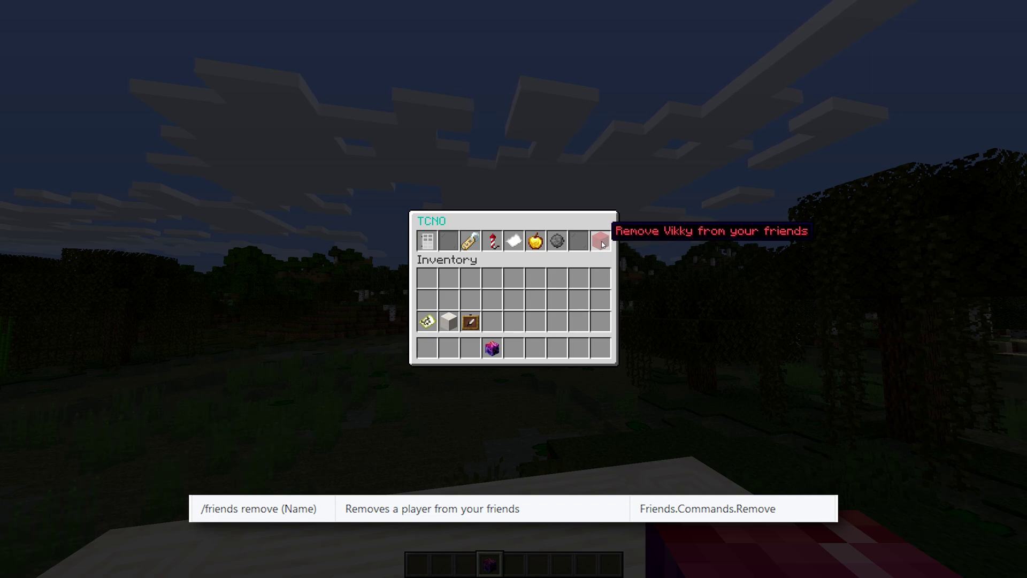
pyautogui.click(429, 242)
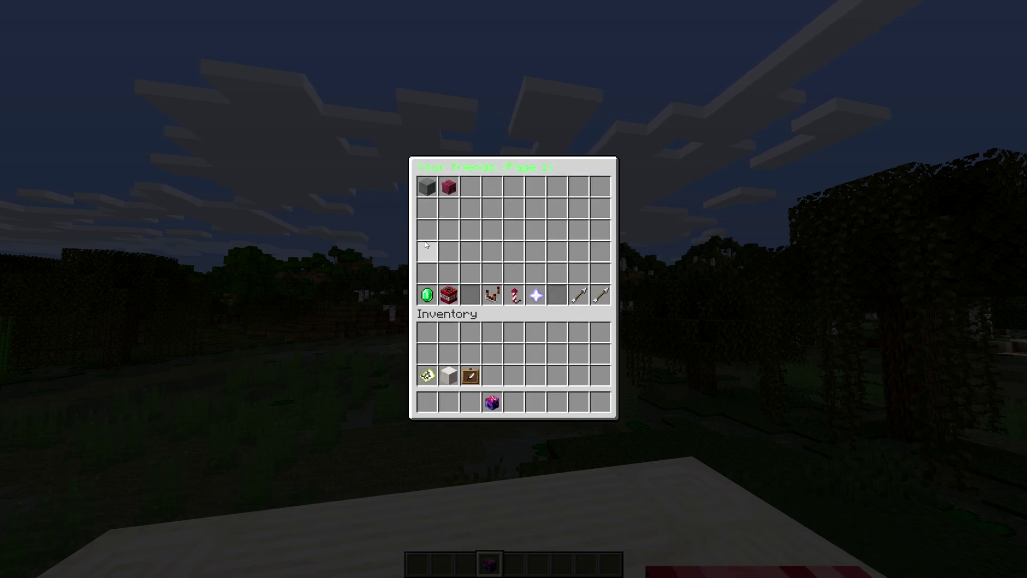
pyautogui.press('Escape')
# List the current friends in chat with the /friends list command
pyautogui.write('/friends')
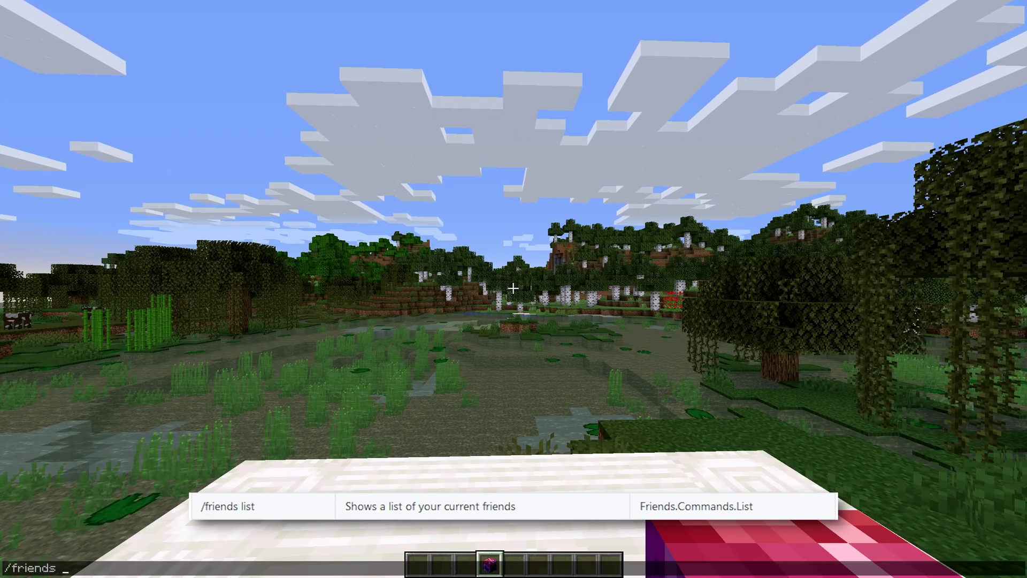
pyautogui.press('Return')
# Send the friend the private message "Hello there!" with the /friends msg command
pyautogui.write('t')
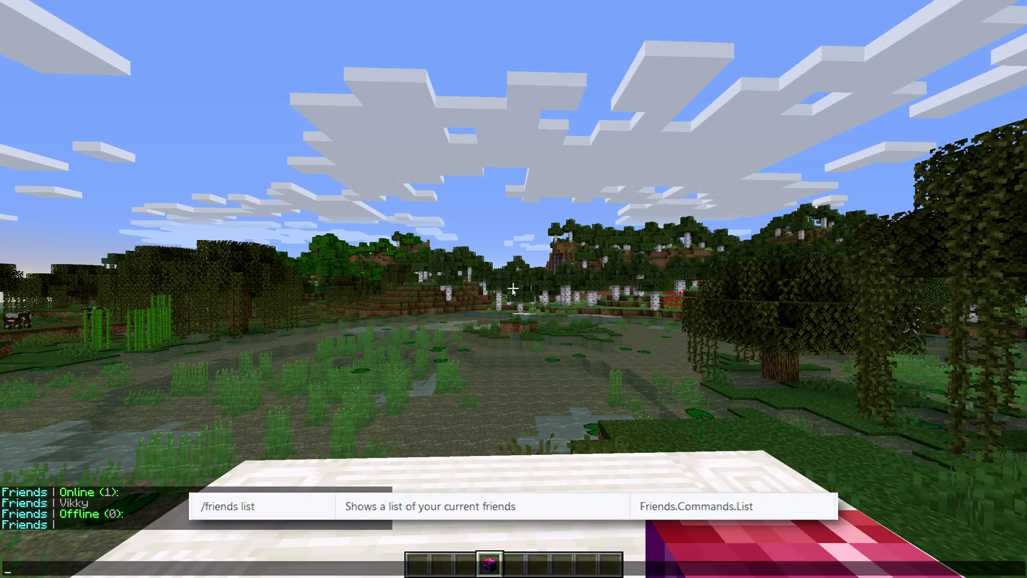
pyautogui.write('/friend')
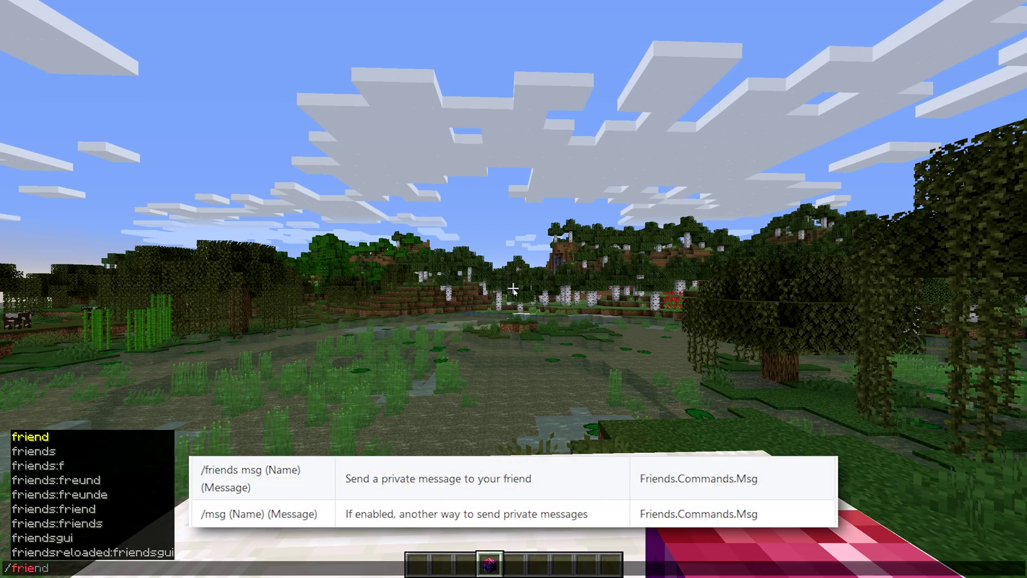
pyautogui.write('s msg V')
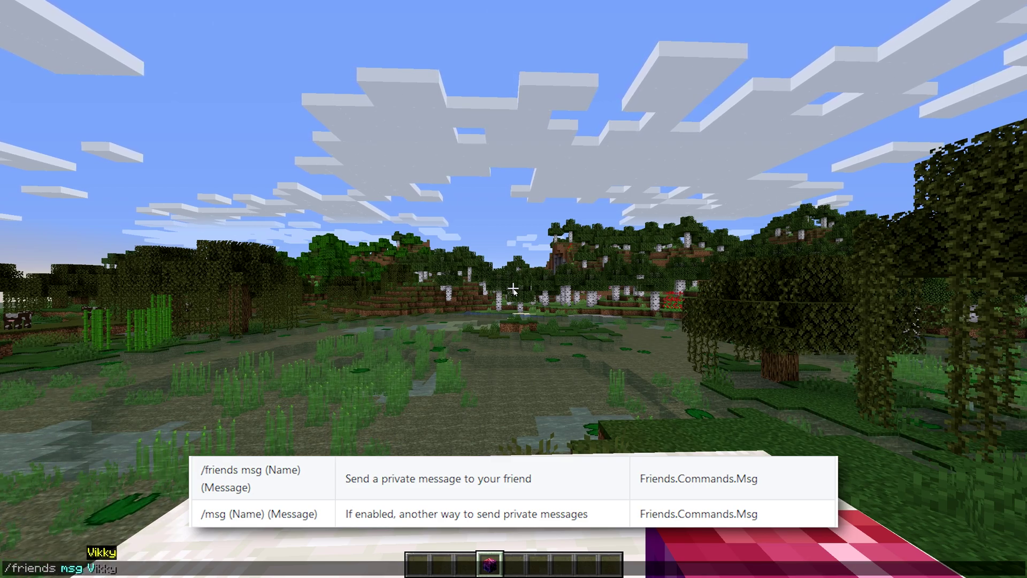
pyautogui.press('Tab')
pyautogui.write('Hello')
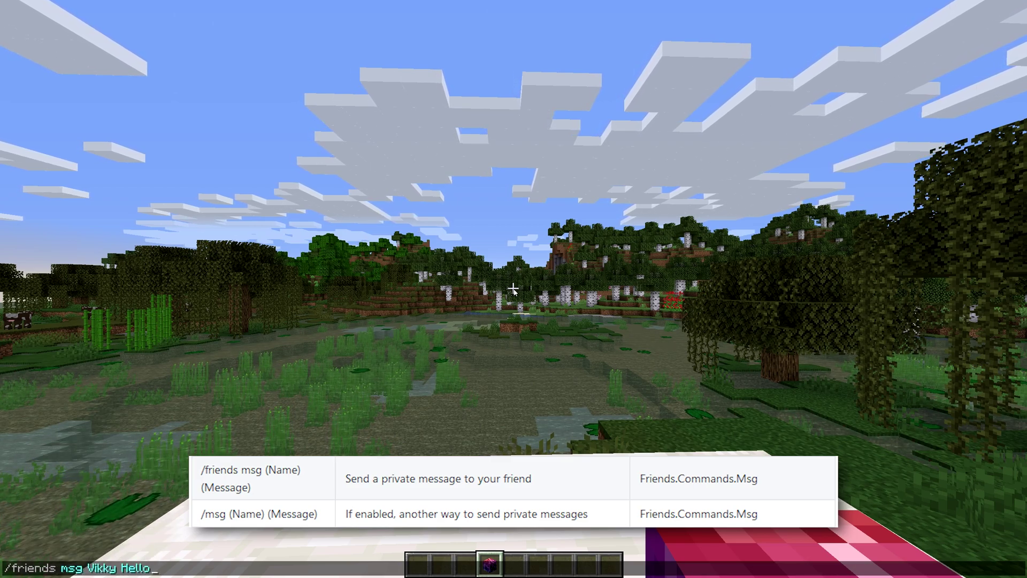
pyautogui.write(' there!')
pyautogui.press('Return')
# Show the plugin's current version with the /friends version command
pyautogui.write('/friend')
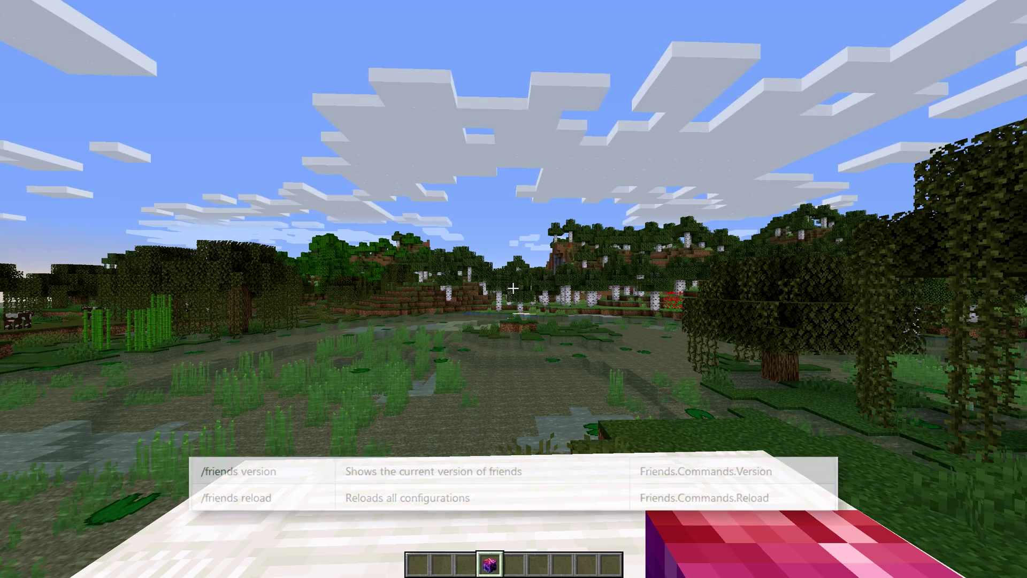
pyautogui.write('s version')
pyautogui.press('Return')
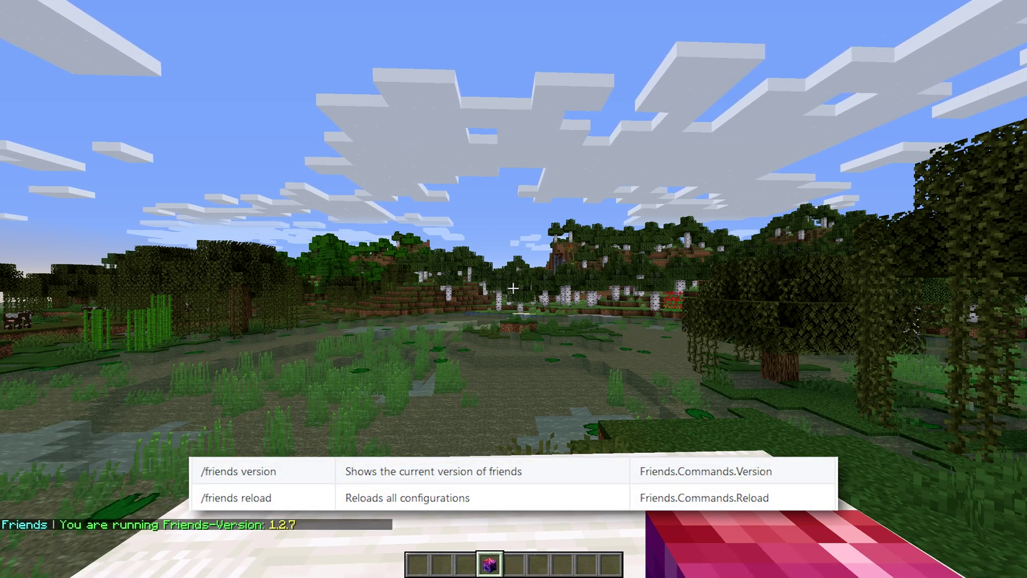
# Reload all of the plugin's configurations with the /friends reload command
pyautogui.write('t/friends l')
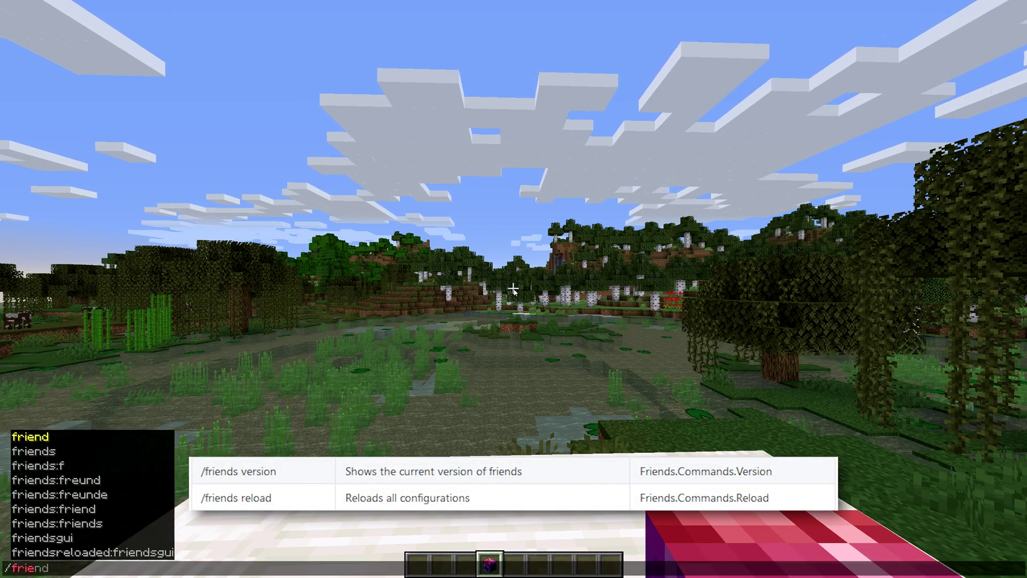
pyautogui.write('oad')
pyautogui.press('Return')
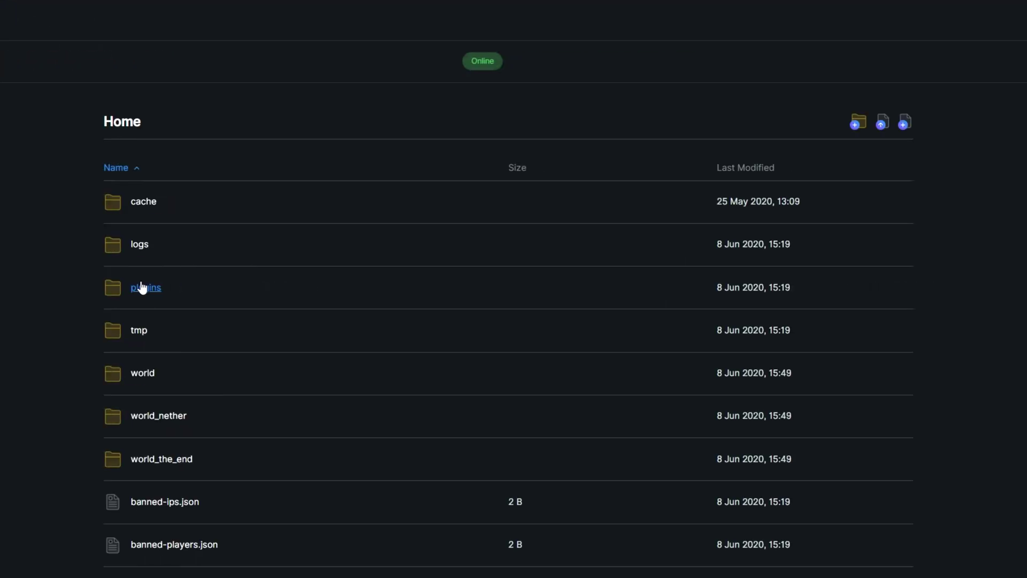
# Switch to the server's file manager, open Party.yml in plugins/FriendsRELOADED and examine its settings, especially the PartyChat section
pyautogui.click(141, 288)
pyautogui.click(198, 243)
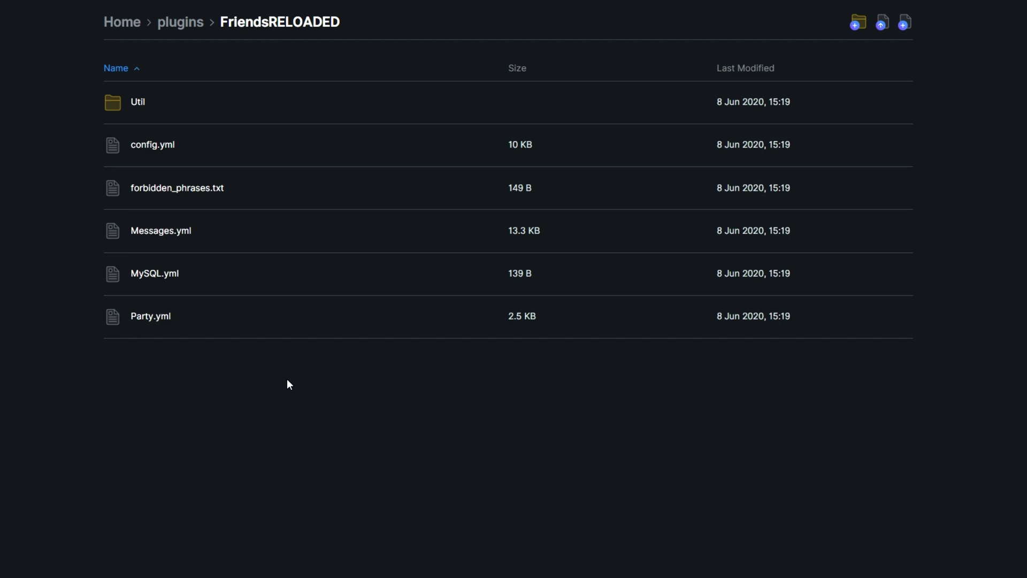
pyautogui.click(165, 321)
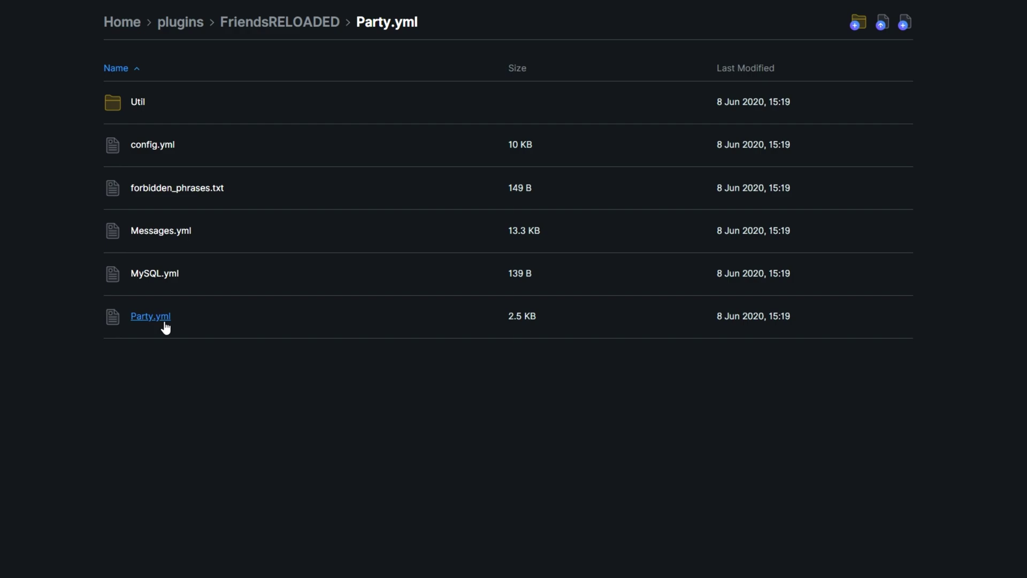
pyautogui.scroll(-20, 513, 313)
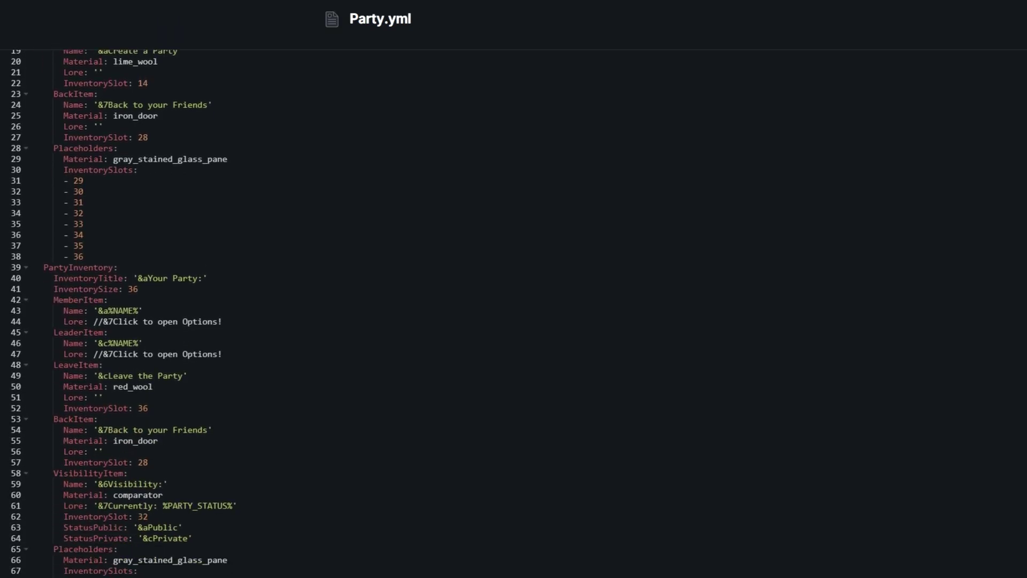
pyautogui.scroll(20, 514, 314)
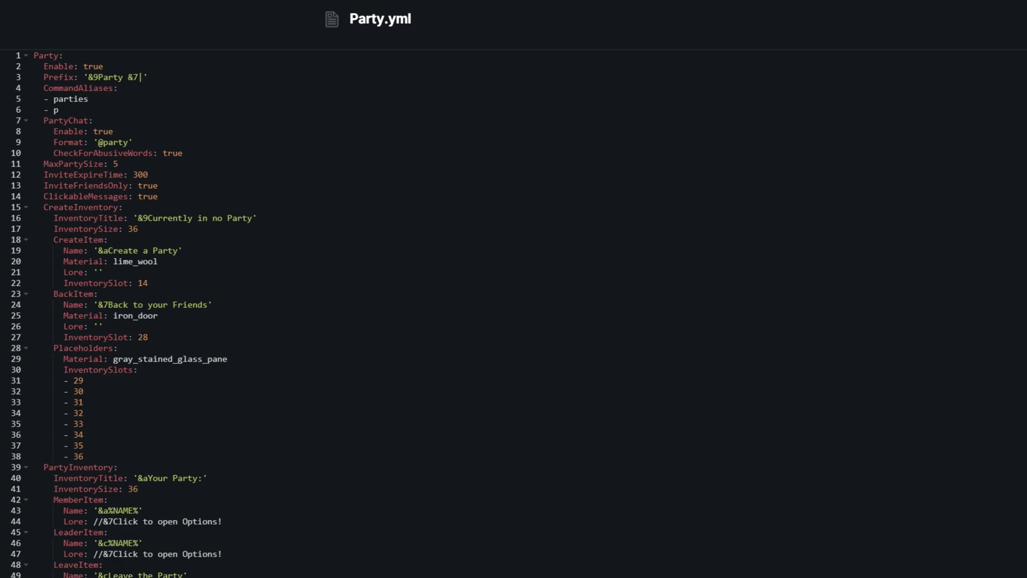
pyautogui.moveTo(39, 121); pyautogui.dragTo(185, 153)
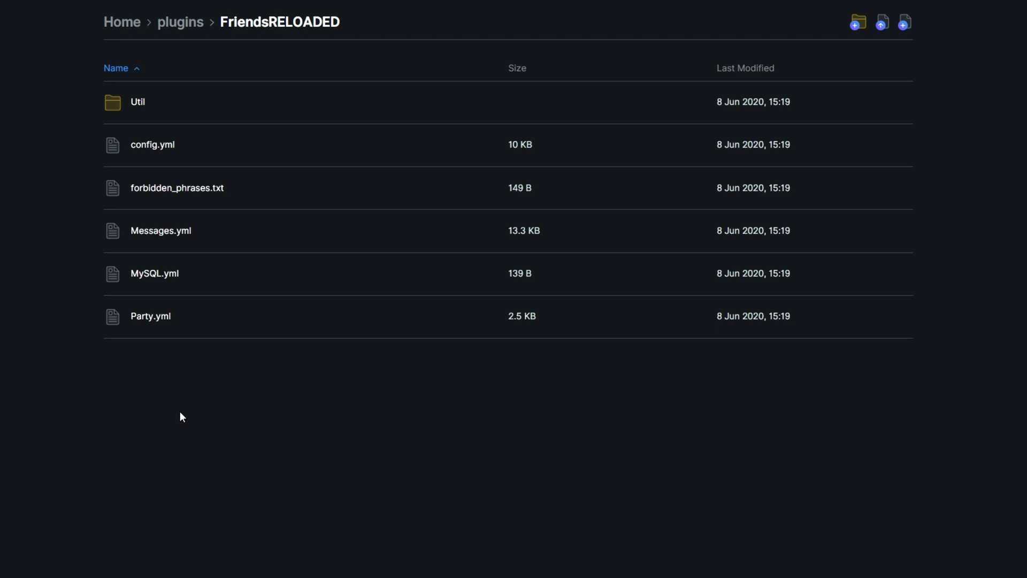
# Examine MySQL.yml and the customizable plugin messages in Messages.yml, and return to the FriendsRELOADED folder
pyautogui.click(161, 273)
pyautogui.click(166, 241)
pyautogui.scroll(-20, 514, 313)
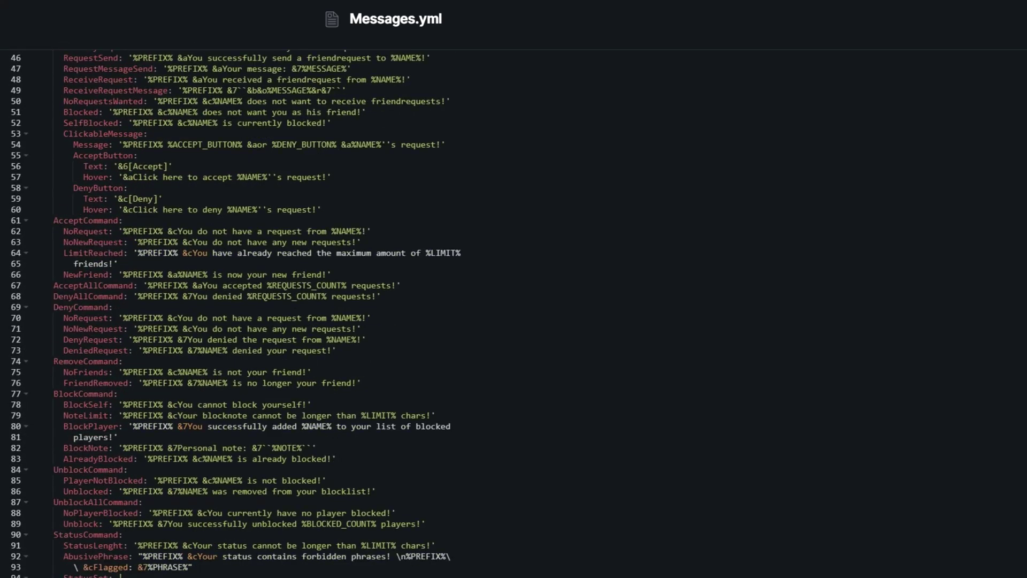
pyautogui.scroll(20, 514, 313)
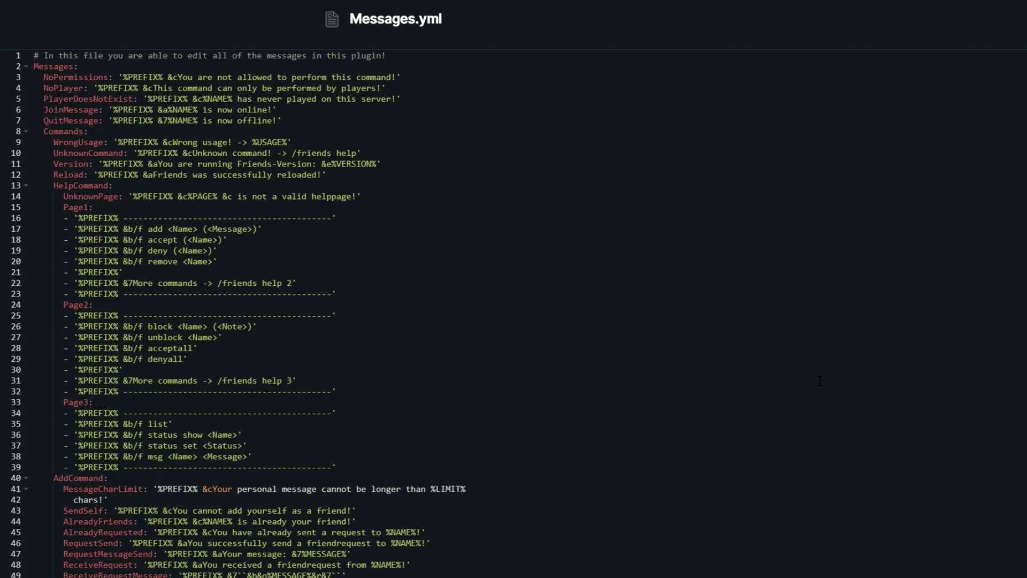
pyautogui.hotkey('alt', 'Left')
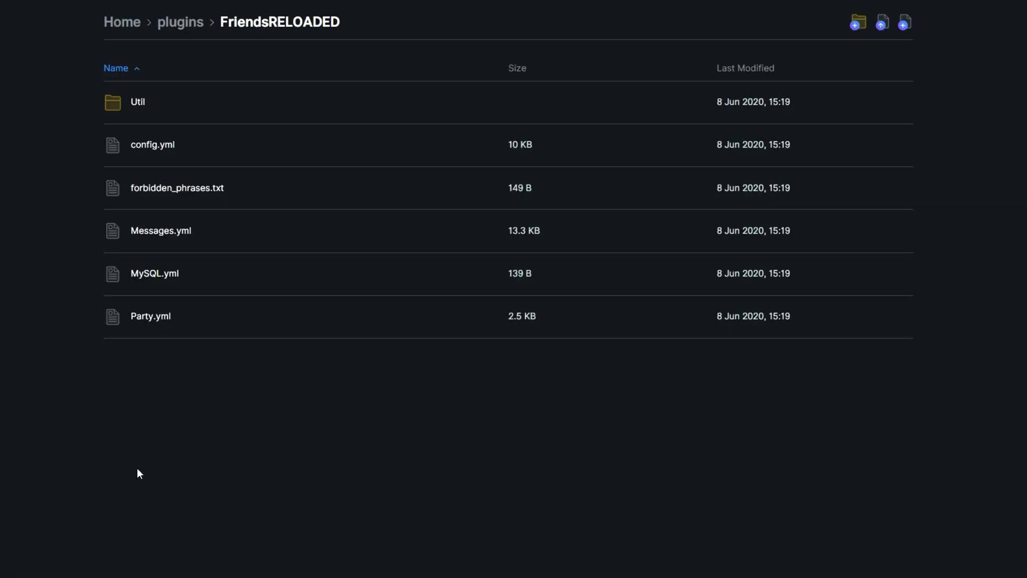
# Open forbidden_phrases.txt and examine its full list of blocked phrases by highlighting every line
pyautogui.click(165, 190)
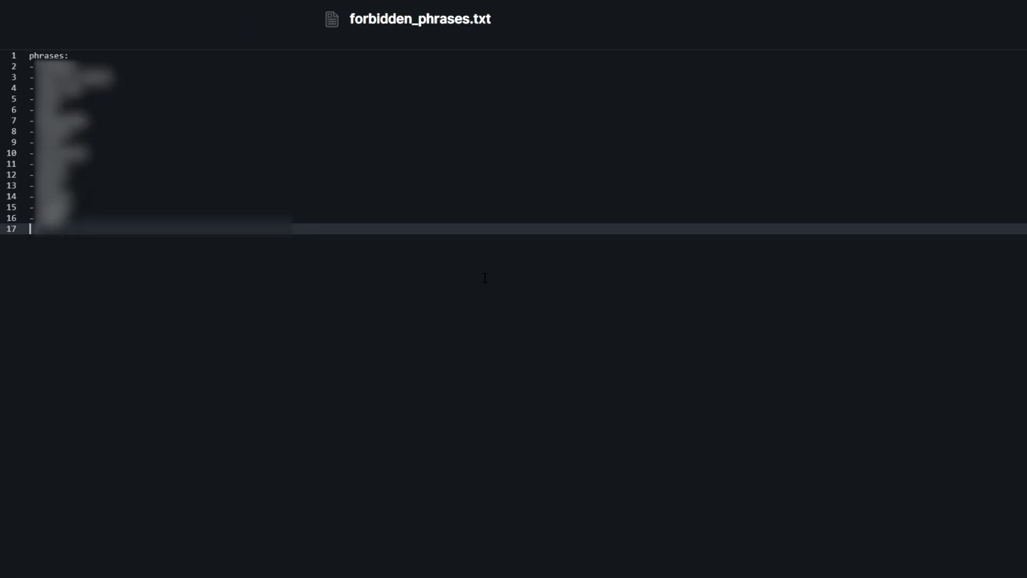
pyautogui.hotkey('shift', 'Up')
pyautogui.hotkey('shift', 'Up')
pyautogui.hotkey('shift', 'Up')
pyautogui.hotkey('shift', 'Up')
pyautogui.hotkey('shift', 'Up')
pyautogui.hotkey('shift', 'Up')
pyautogui.hotkey('shift', 'Up')
pyautogui.hotkey('shift', 'Up')
pyautogui.hotkey('shift', 'Up')
pyautogui.hotkey('shift', 'Up')
pyautogui.hotkey('shift', 'Up')
pyautogui.hotkey('shift', 'Up')
pyautogui.hotkey('shift', 'Up')
pyautogui.hotkey('shift', 'Up')
pyautogui.hotkey('shift', 'Up')
pyautogui.hotkey('shift', 'Up')
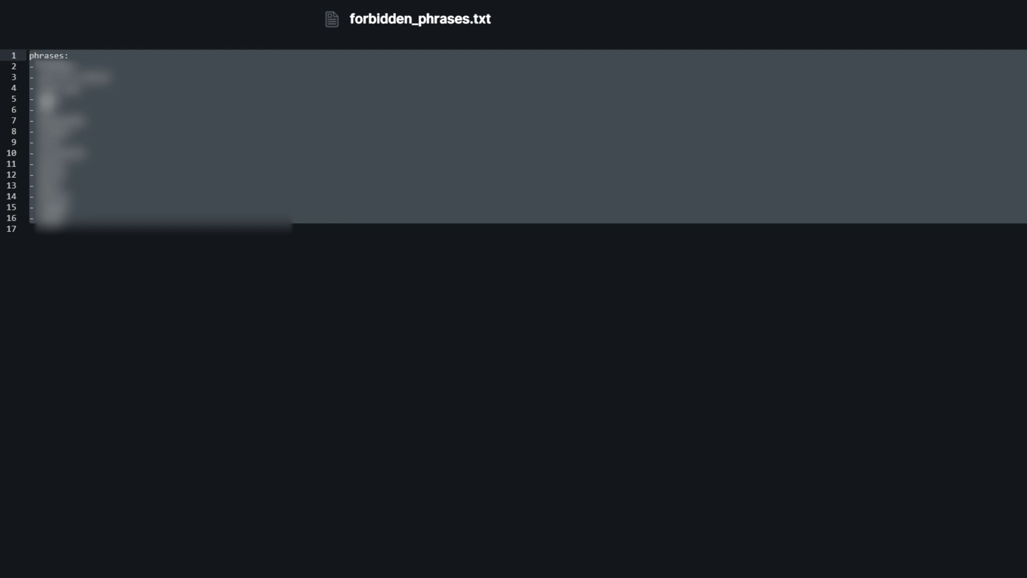
pyautogui.click(533, 337)
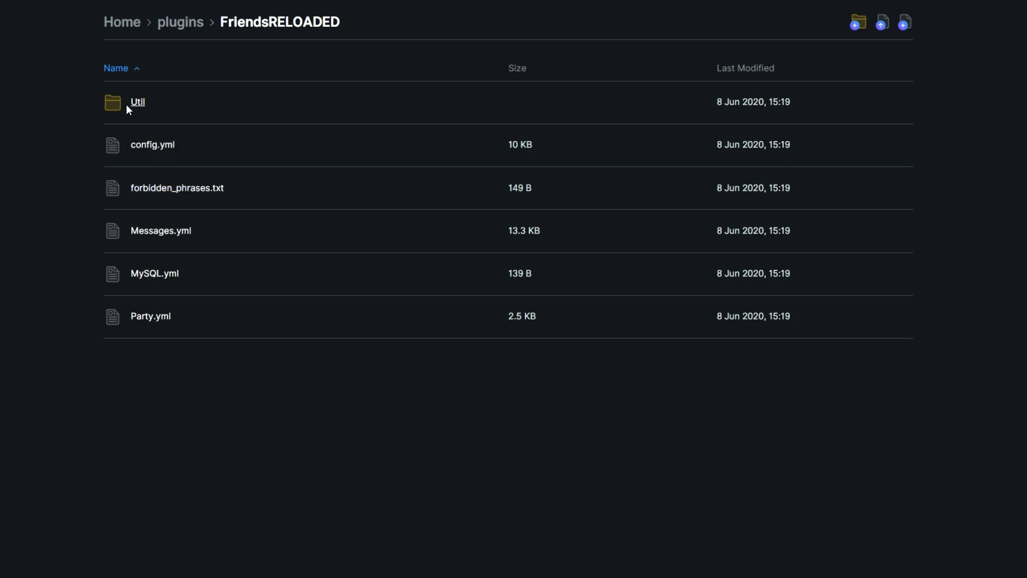
# Check the contents of the Util folder, return to FriendsRELOADED, and skim through config.yml
pyautogui.click(128, 104)
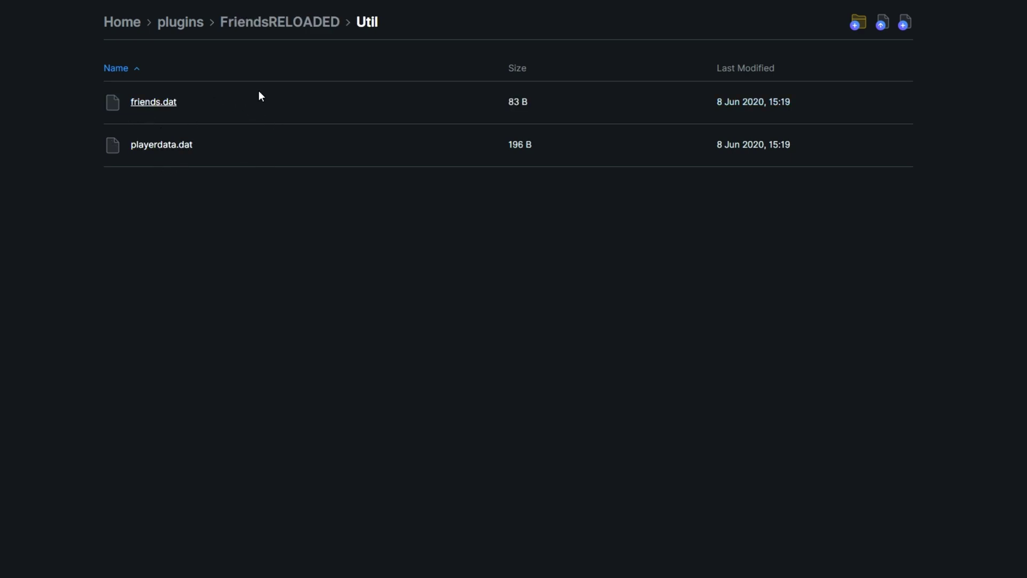
pyautogui.click(290, 33)
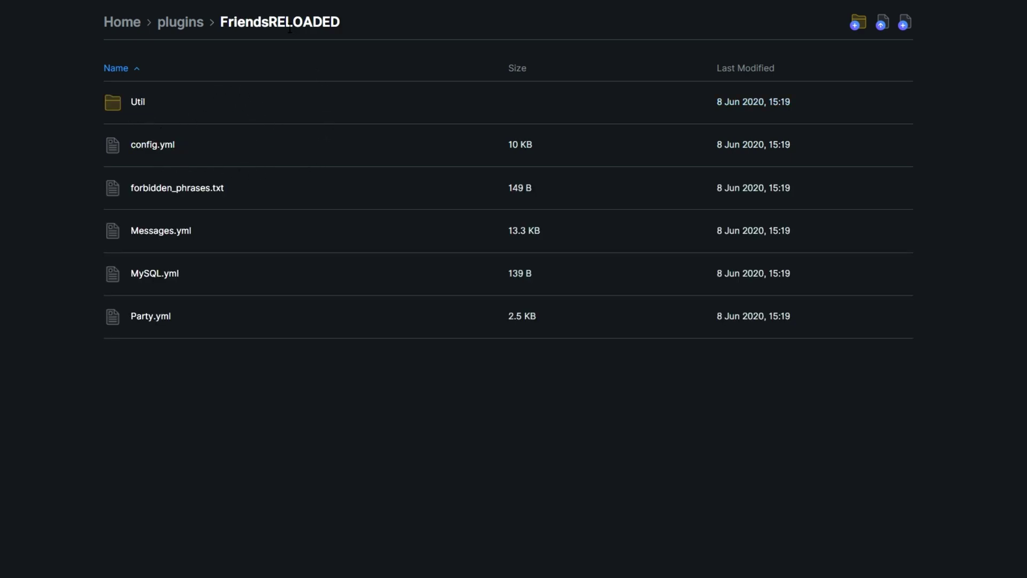
pyautogui.click(172, 147)
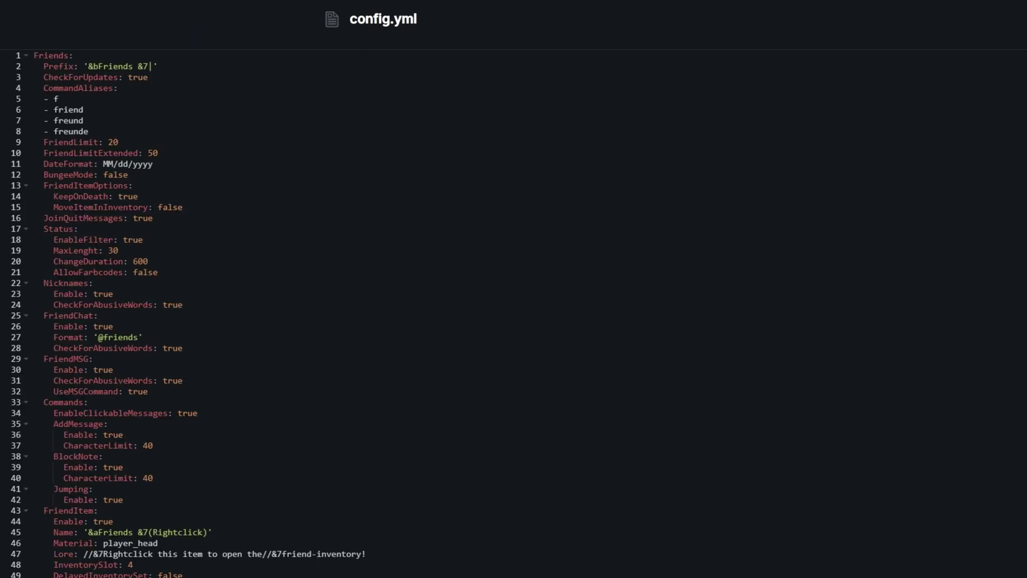
pyautogui.scroll(-20, 513, 313)
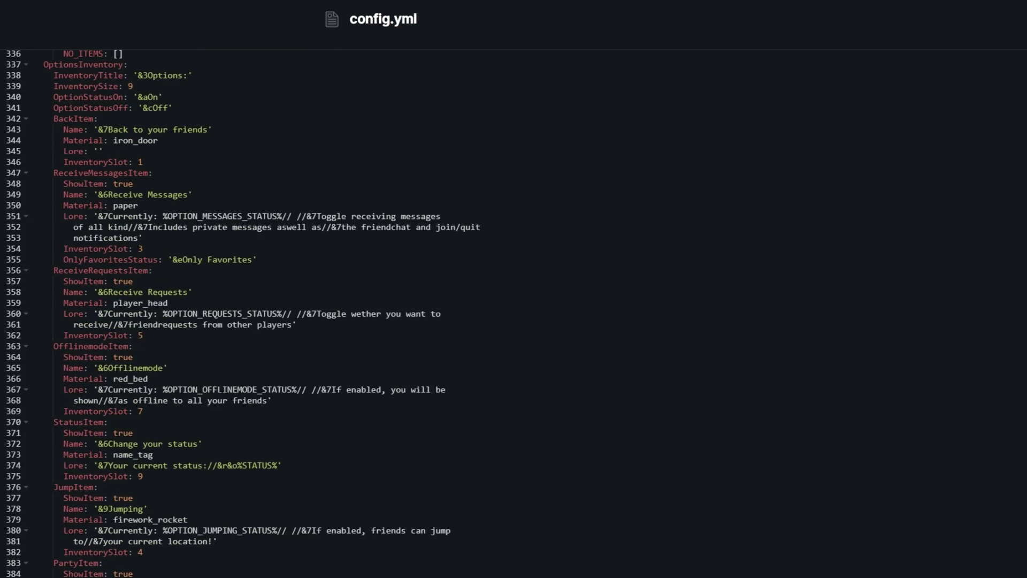
pyautogui.scroll(20, 514, 314)
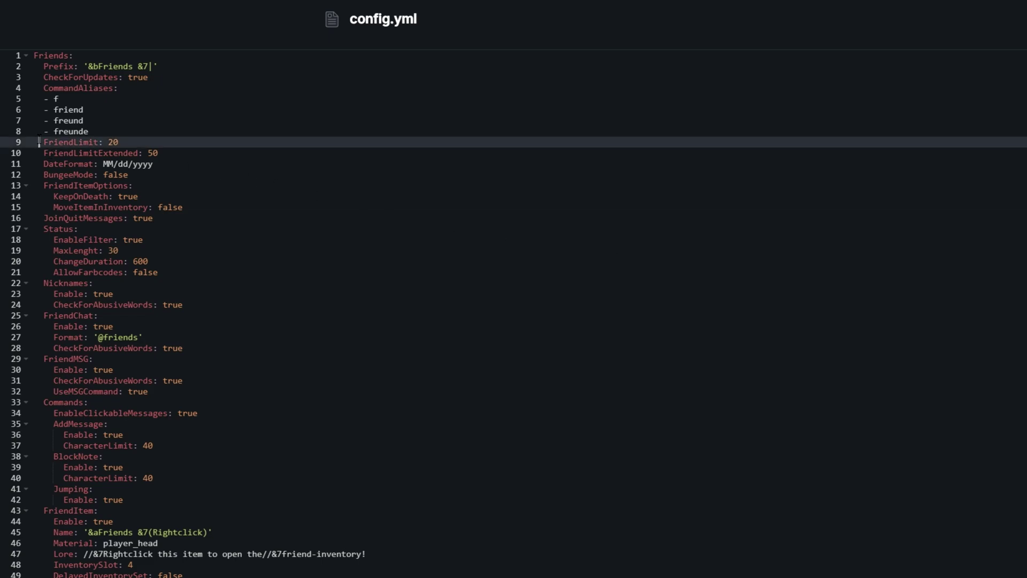
# Examine config.yml's friend limit and date format settings and the CUSTOM_ITEM_1 definition with its PerformCommand by highlighting those lines
pyautogui.moveTo(38, 142); pyautogui.dragTo(248, 164)
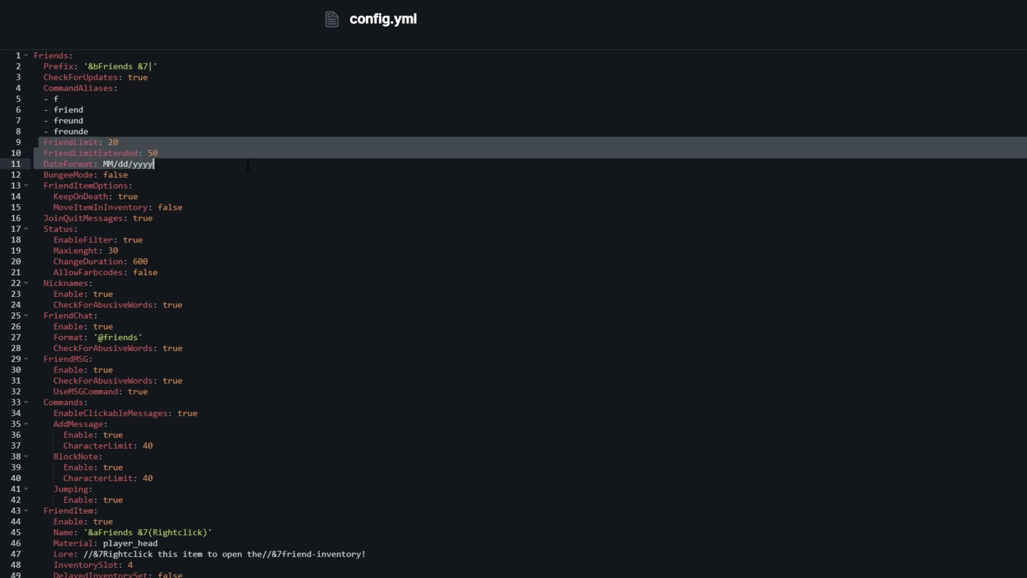
pyautogui.click(271, 174)
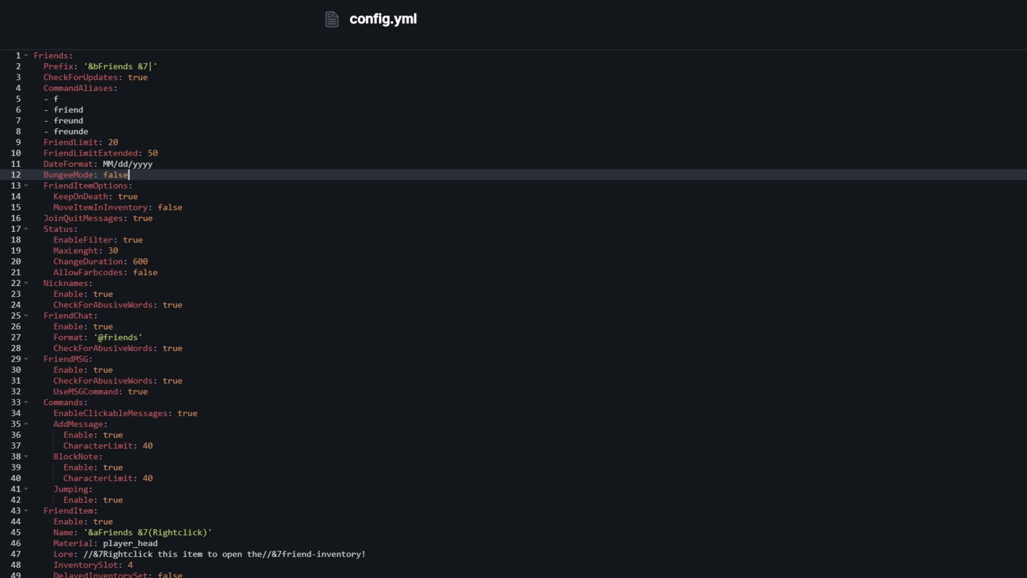
pyautogui.scroll(-20, 790, 207)
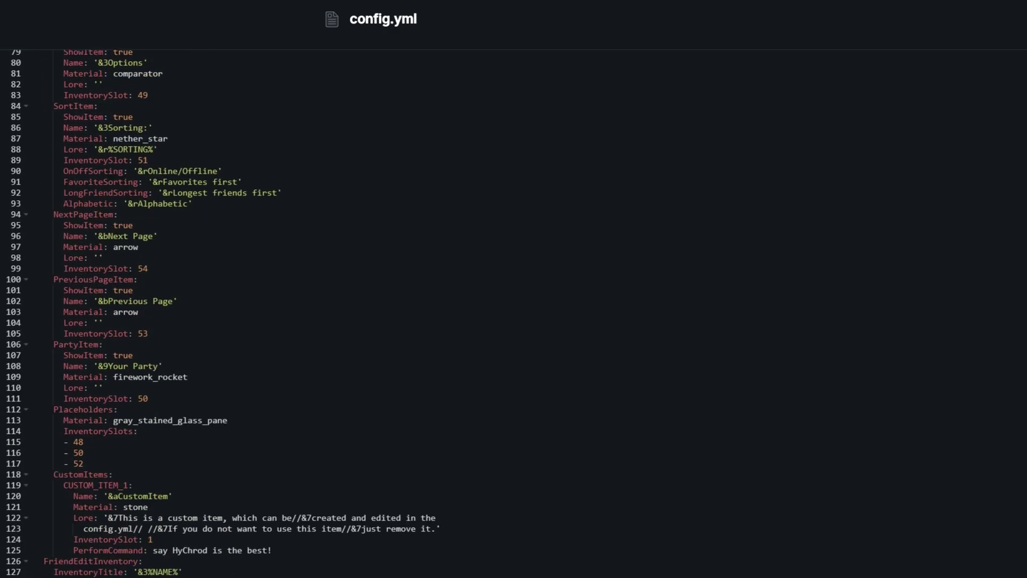
pyautogui.moveTo(73, 418); pyautogui.dragTo(538, 477)
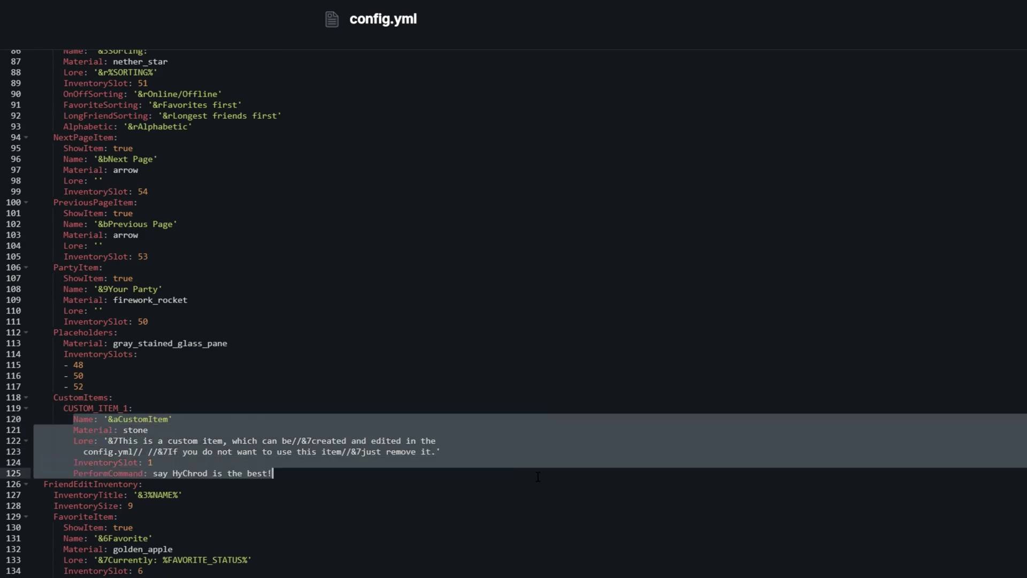
pyautogui.click(397, 471)
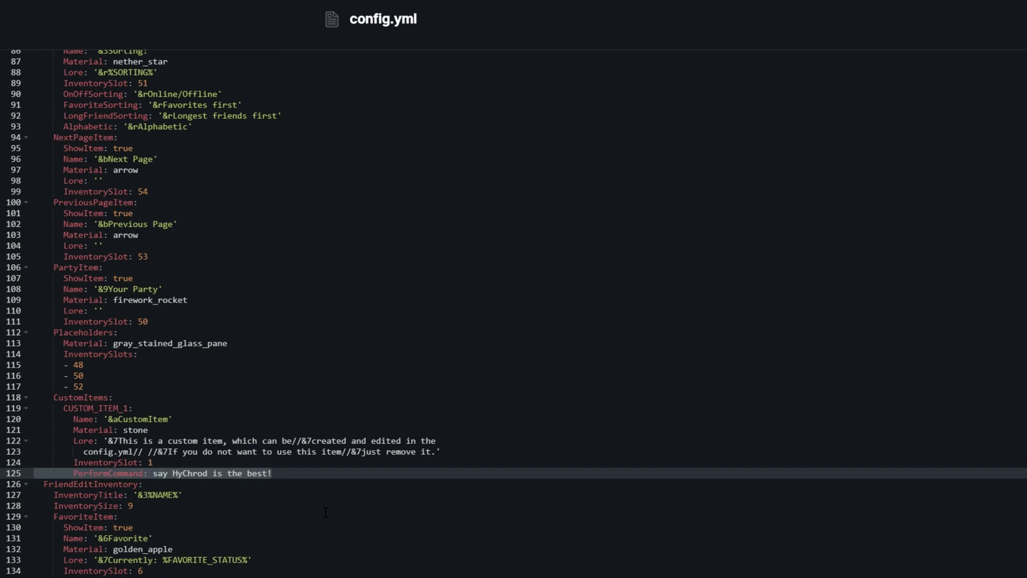
# Examine the remaining inventory menu sections of config.yml, from FriendEditInventory through RequestsInventory and the blocked-player inventories
pyautogui.scroll(-14, 325, 512)
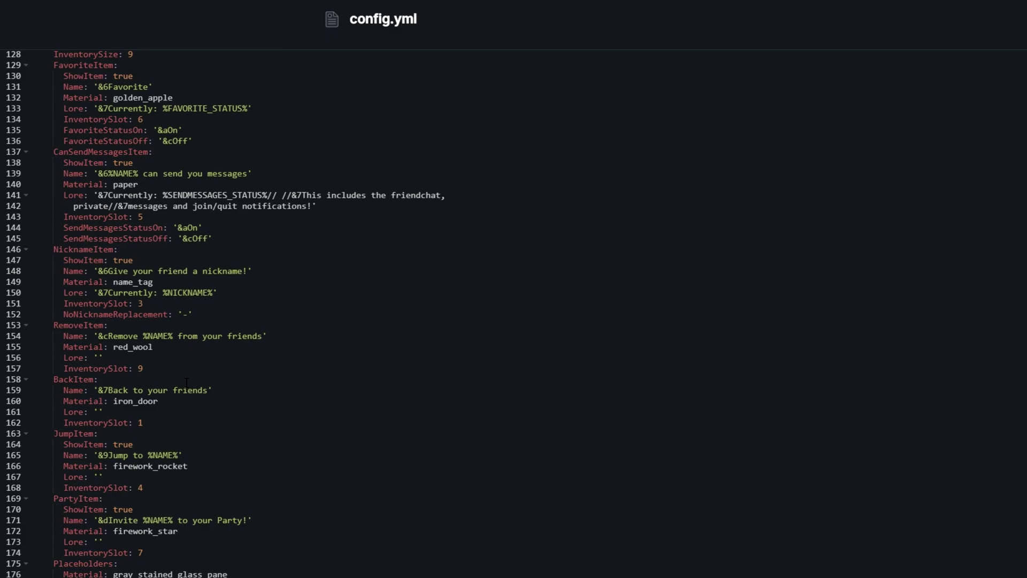
pyautogui.moveTo(48, 249); pyautogui.dragTo(48, 564)
pyautogui.scroll(-20, 514, 316)
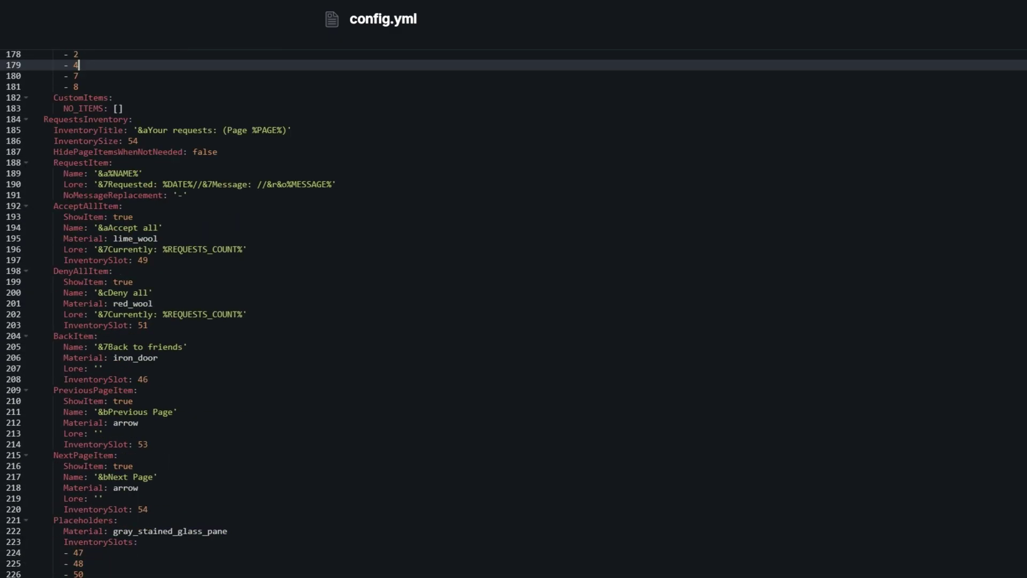
pyautogui.scroll(-20, 514, 316)
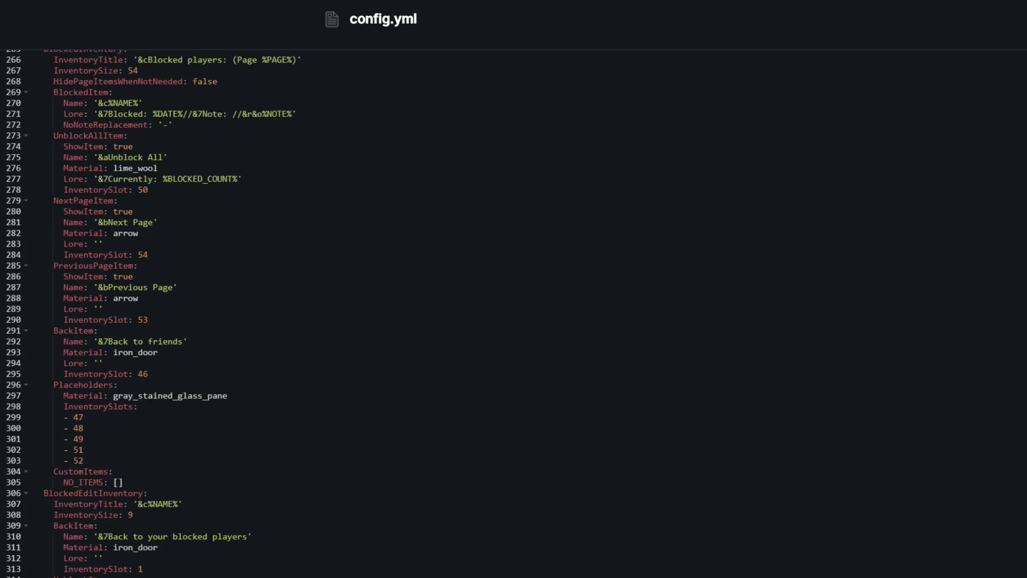
pyautogui.scroll(-14, 514, 316)
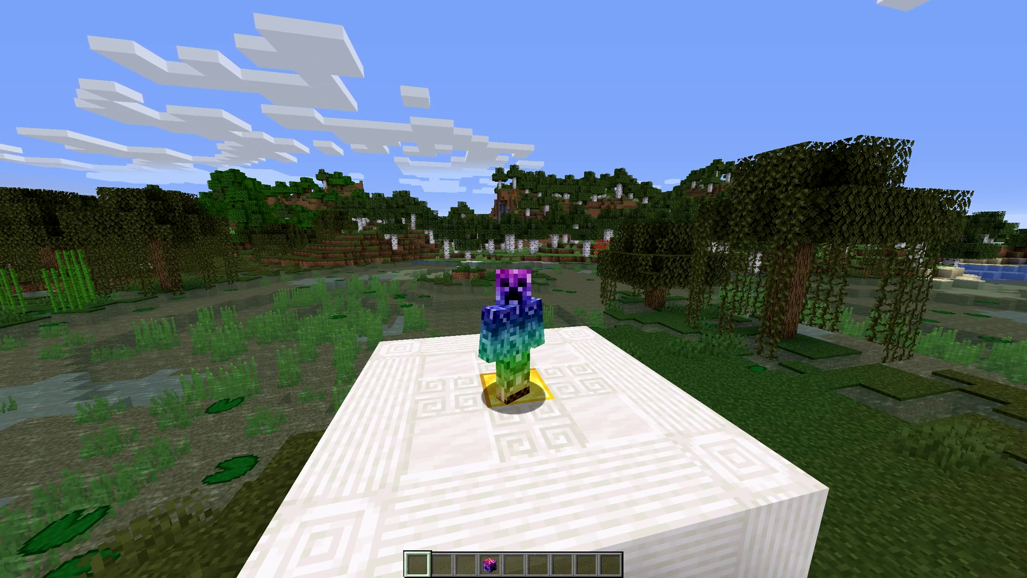
# Switch back to Minecraft and fly the character backward and high above the quartz platform
pyautogui.press('s')
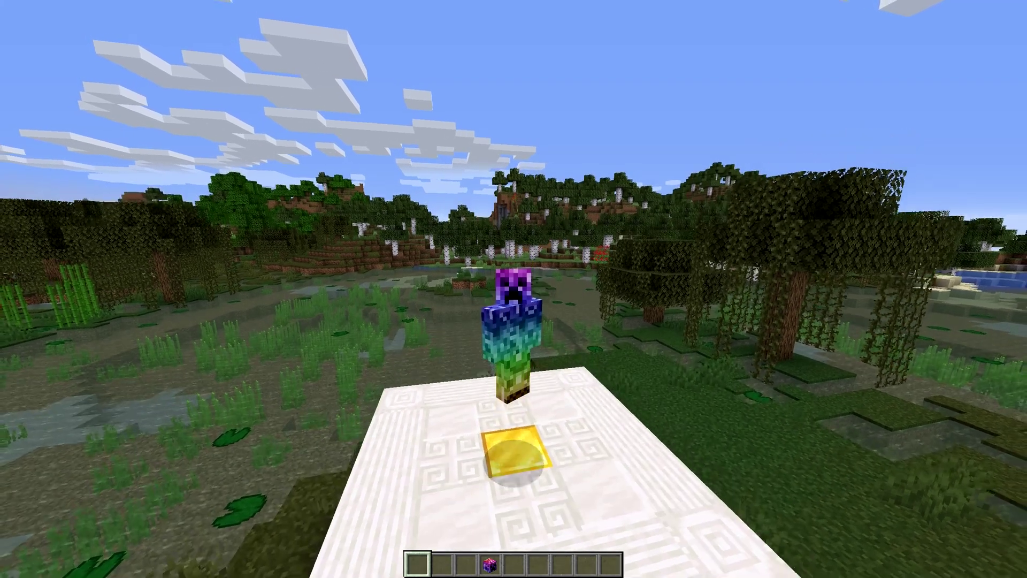
pyautogui.press('space')
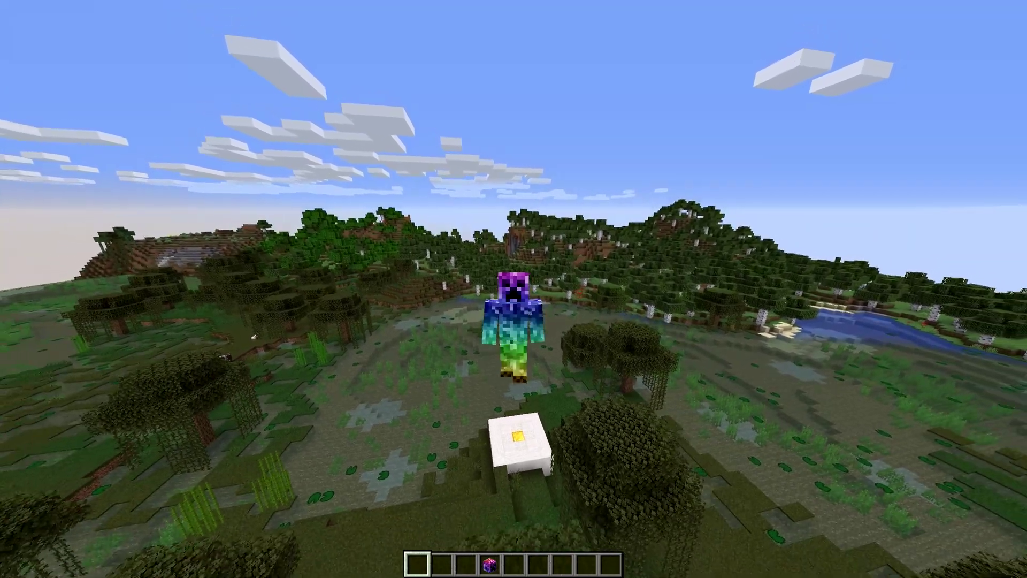
pyautogui.press('space')
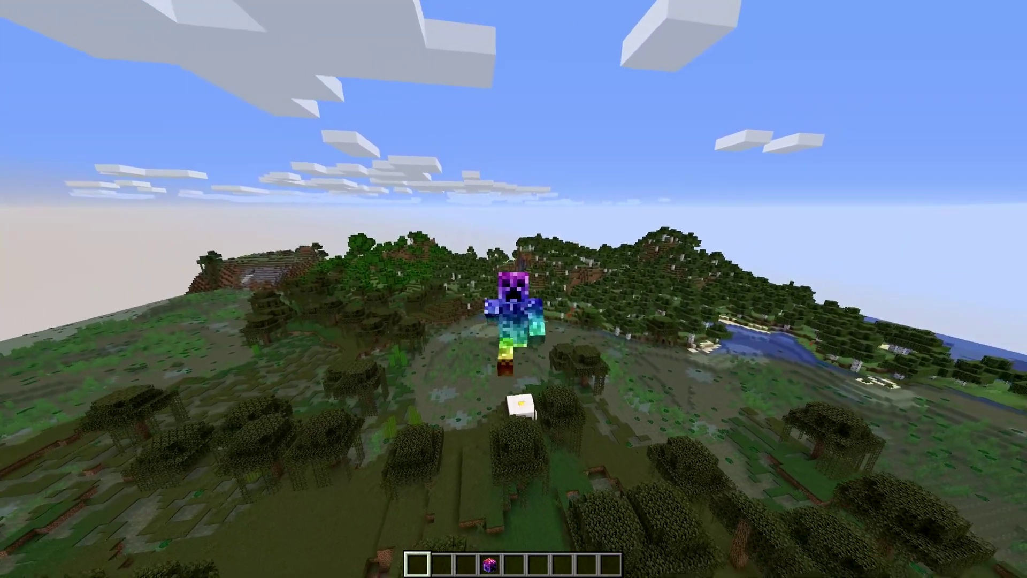